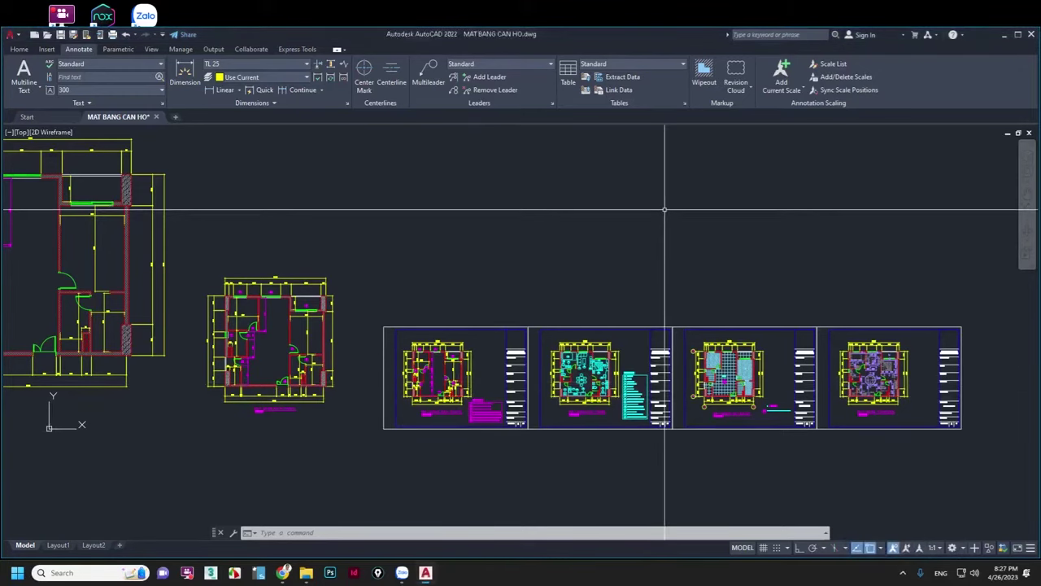
Step: Maximize the AutoCAD window and open the Plot – Model dialog for MAT BANG CAN HO.dwg
{"action": "left_click", "coordinate": [112, 36]}
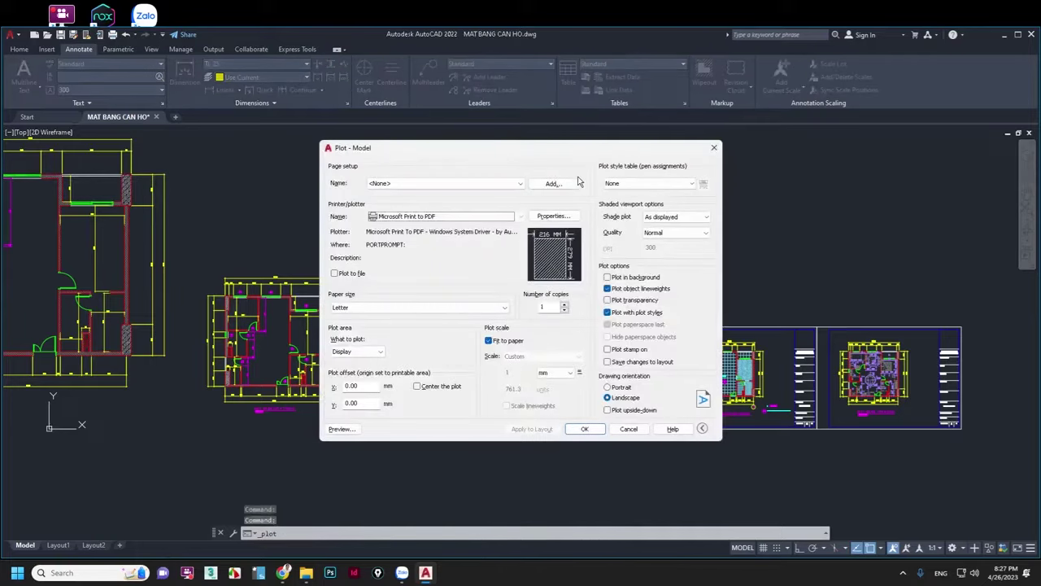
{"action": "key", "text": "Escape"}
{"action": "type", "text": "PLOT"}
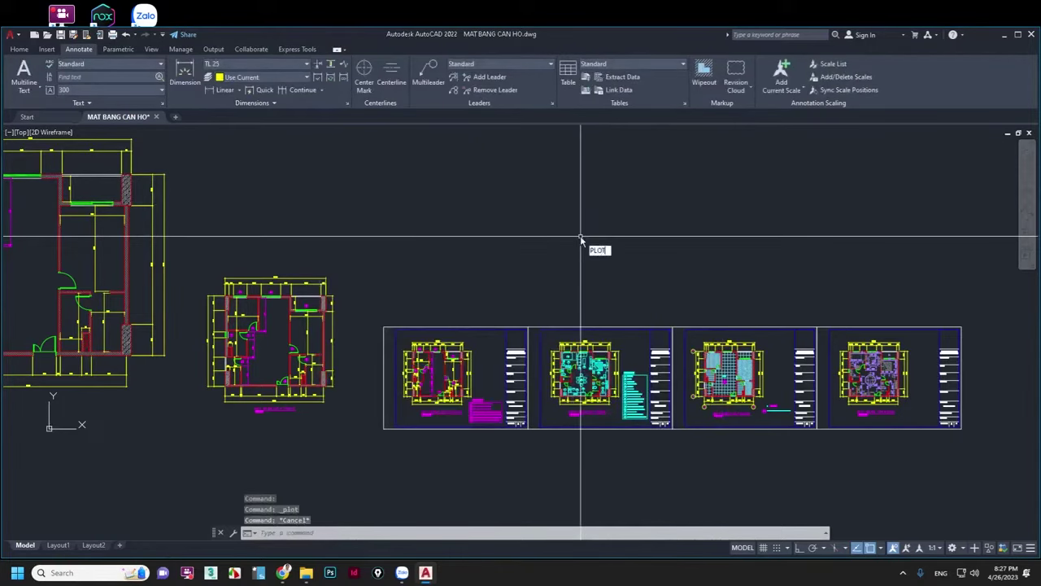
{"action": "key", "text": "Return"}
{"action": "key", "text": "Escape"}
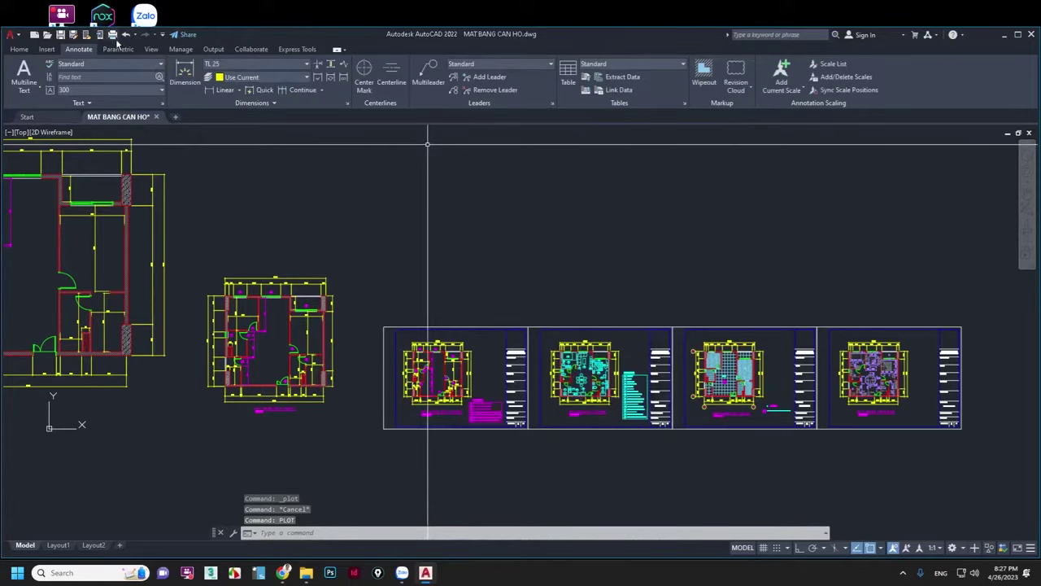
{"action": "left_click", "coordinate": [1017, 34]}
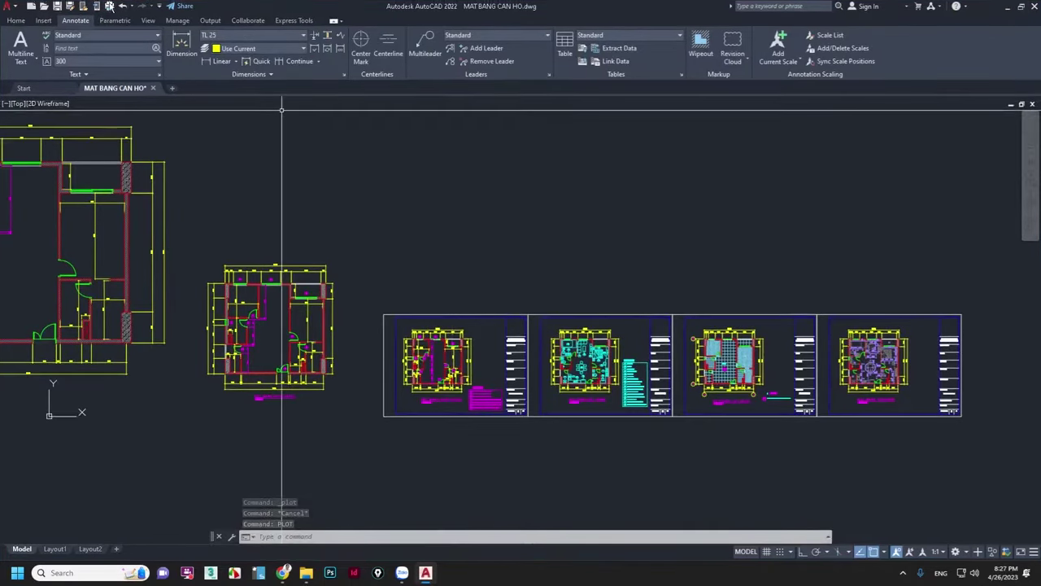
{"action": "left_click", "coordinate": [111, 6]}
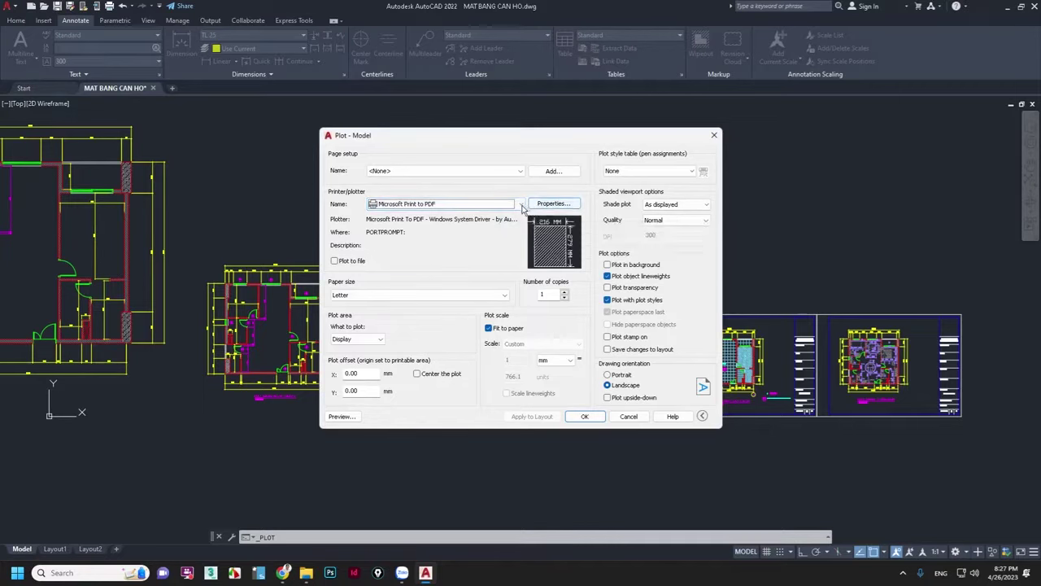
Step: Select Microsoft Print to PDF as the printer with A4 paper size
{"action": "left_click", "coordinate": [520, 204]}
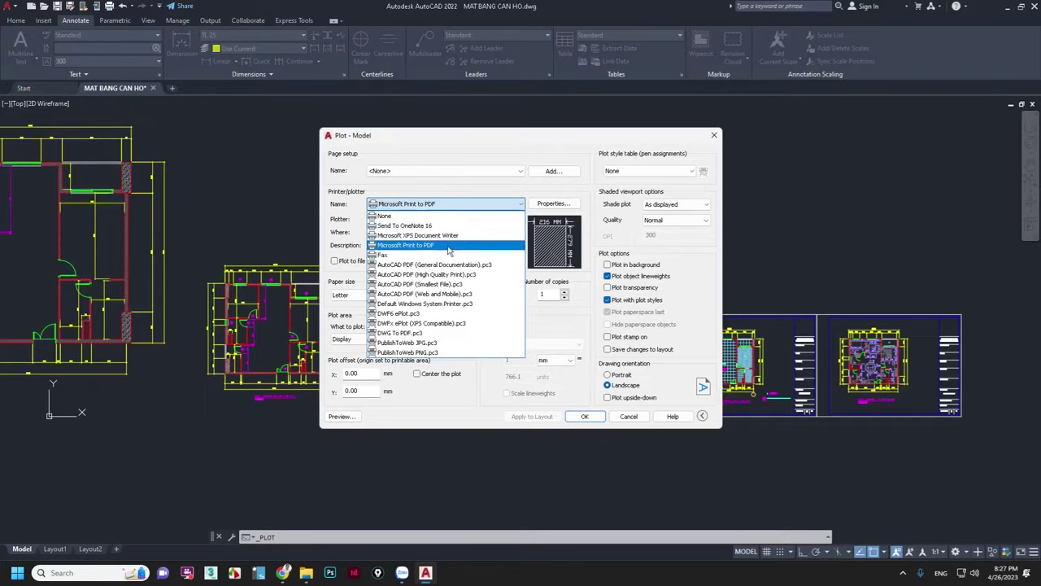
{"action": "left_click", "coordinate": [448, 248]}
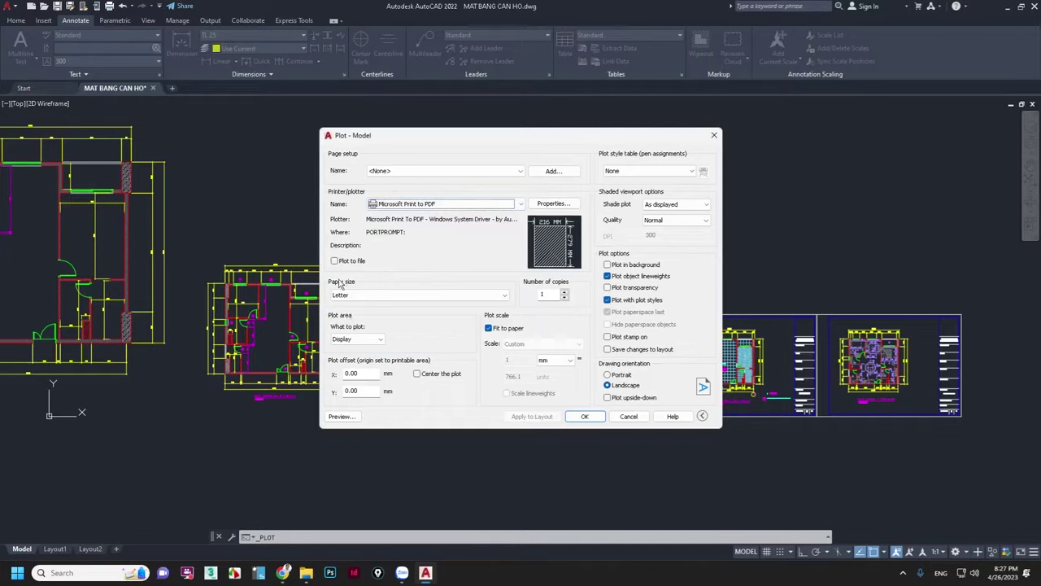
{"action": "left_click", "coordinate": [439, 295]}
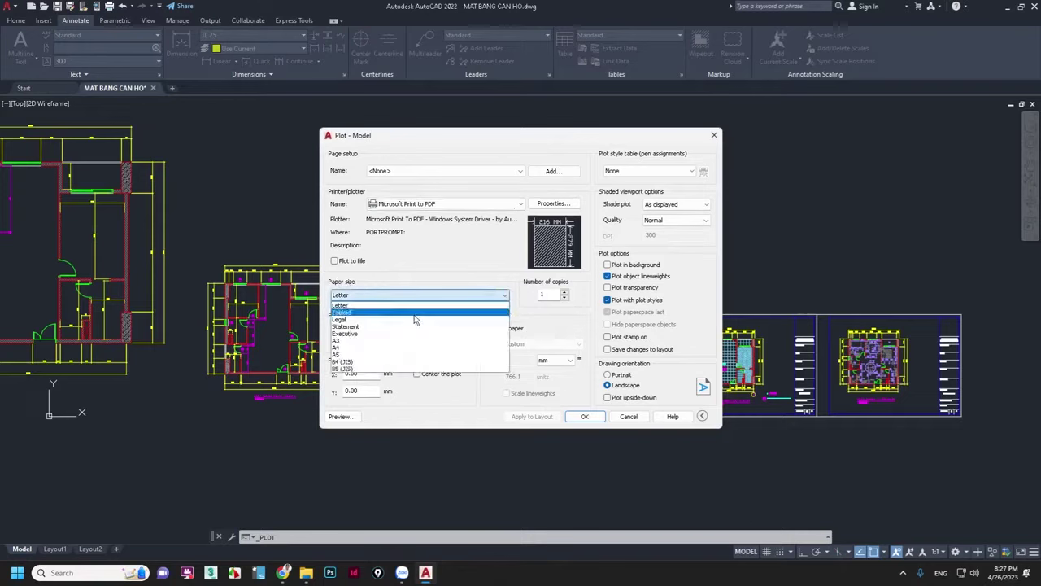
{"action": "left_click", "coordinate": [411, 347]}
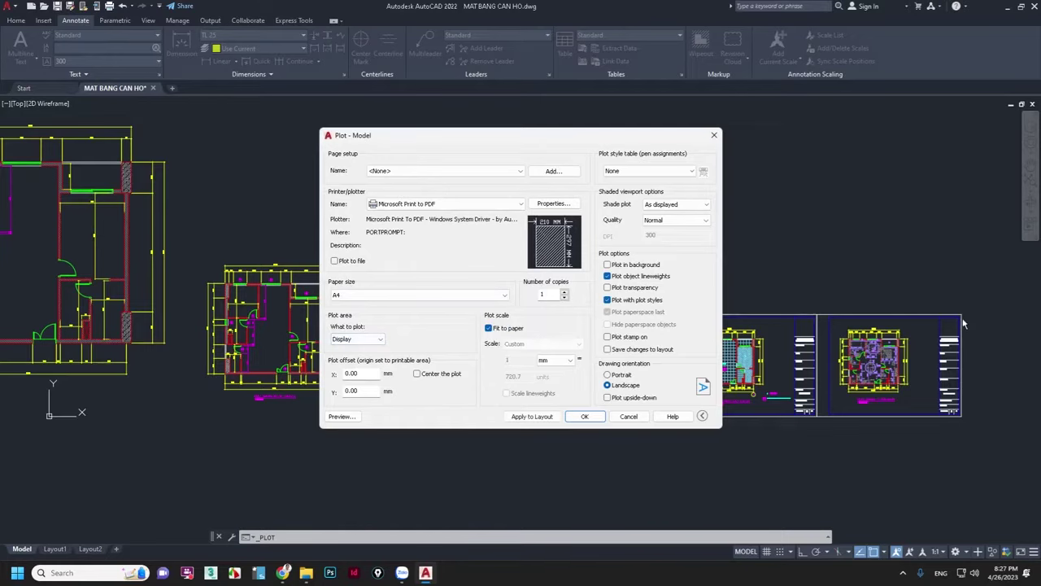
{"action": "left_click_drag", "start_coordinate": [512, 134], "coordinate": [264, 118]}
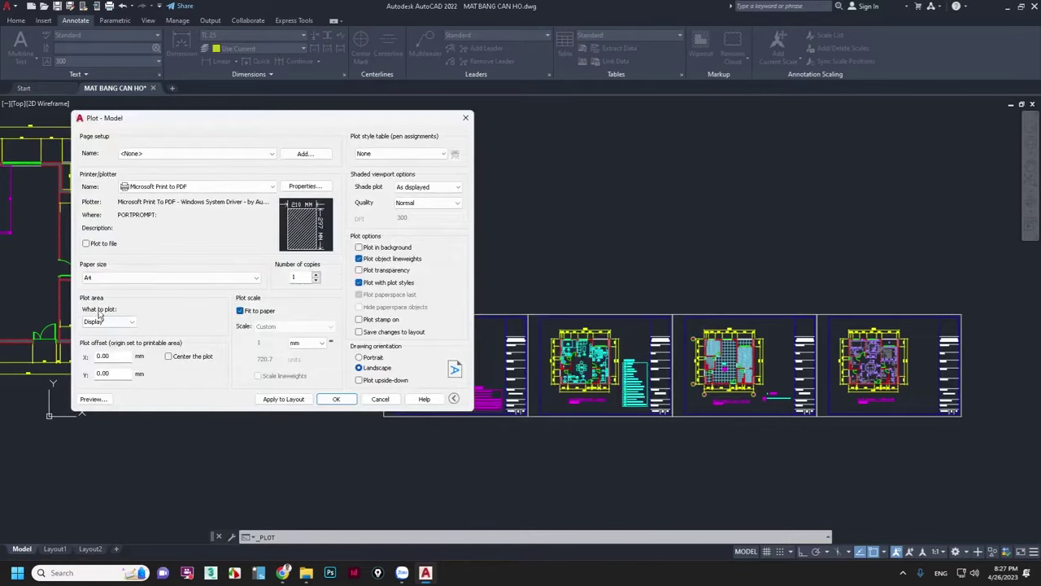
Step: Set the plot area to a Window around the leftmost floor-plan frame
{"action": "left_click", "coordinate": [130, 324]}
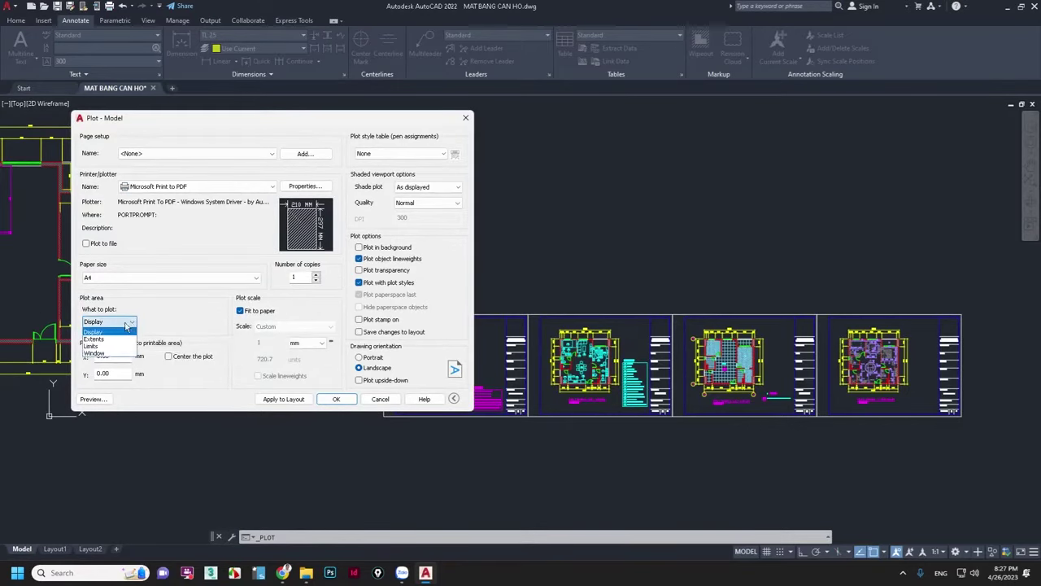
{"action": "left_click", "coordinate": [104, 355]}
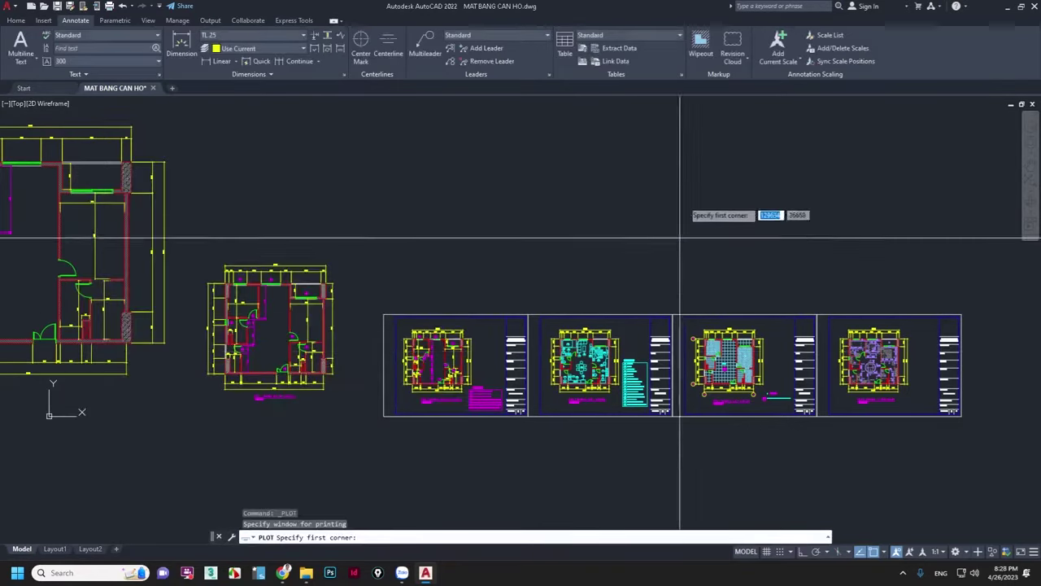
{"action": "scroll", "coordinate": [524, 349], "scroll_direction": "up", "scroll_amount": 2}
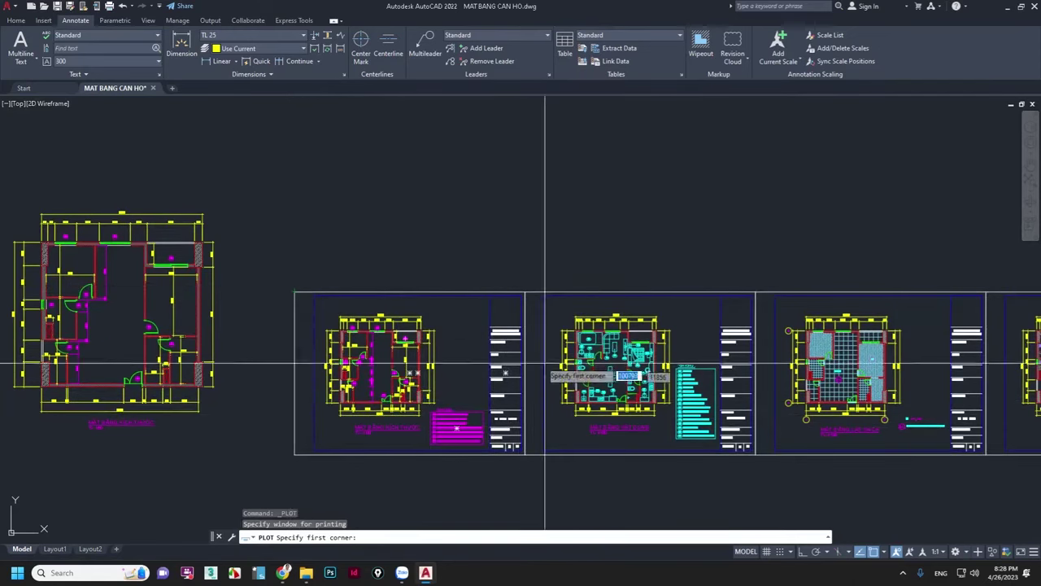
{"action": "left_click", "coordinate": [295, 454]}
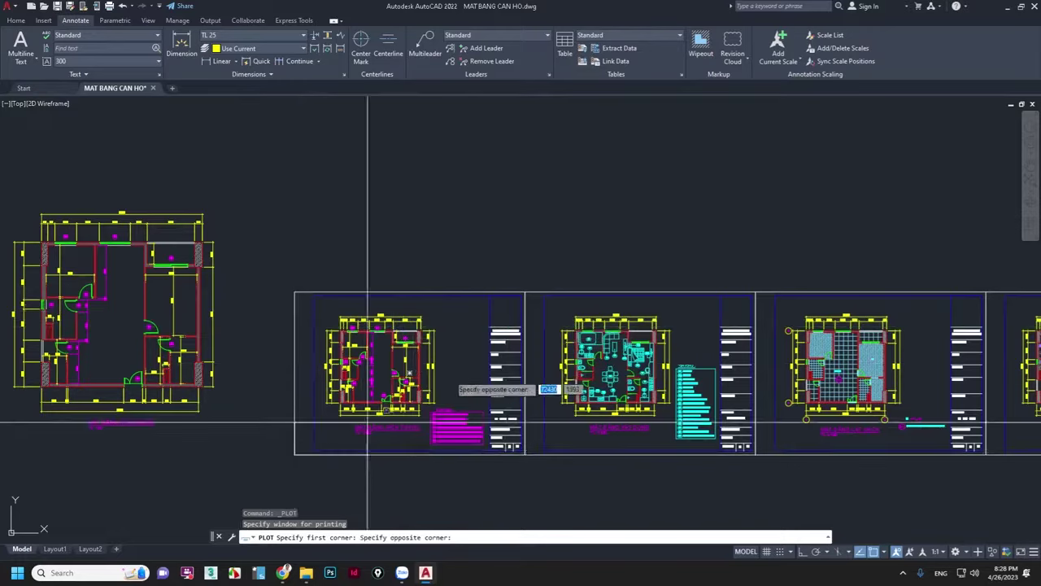
{"action": "left_click", "coordinate": [525, 292]}
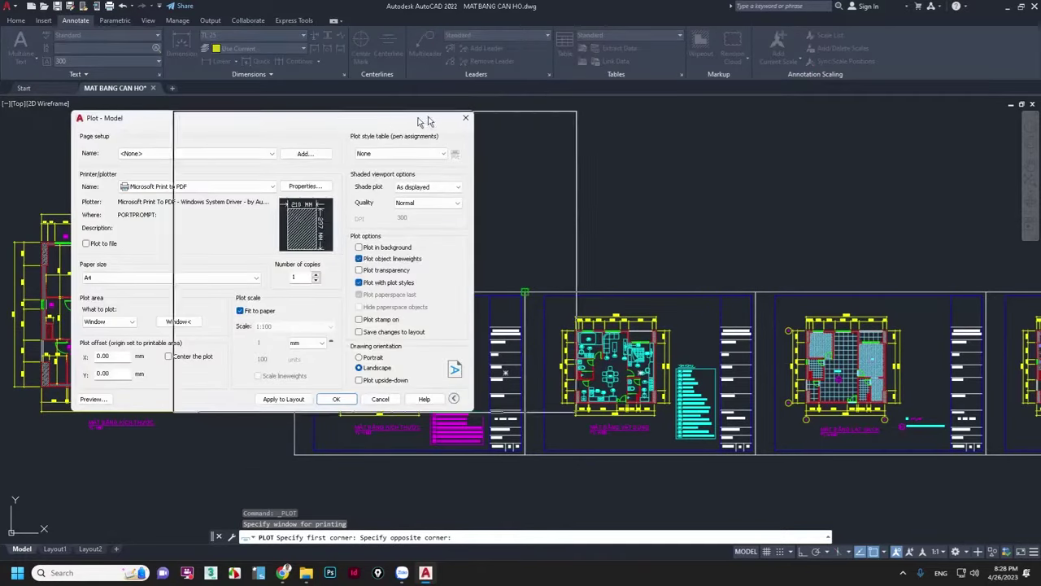
{"action": "left_click_drag", "start_coordinate": [318, 118], "coordinate": [447, 114]}
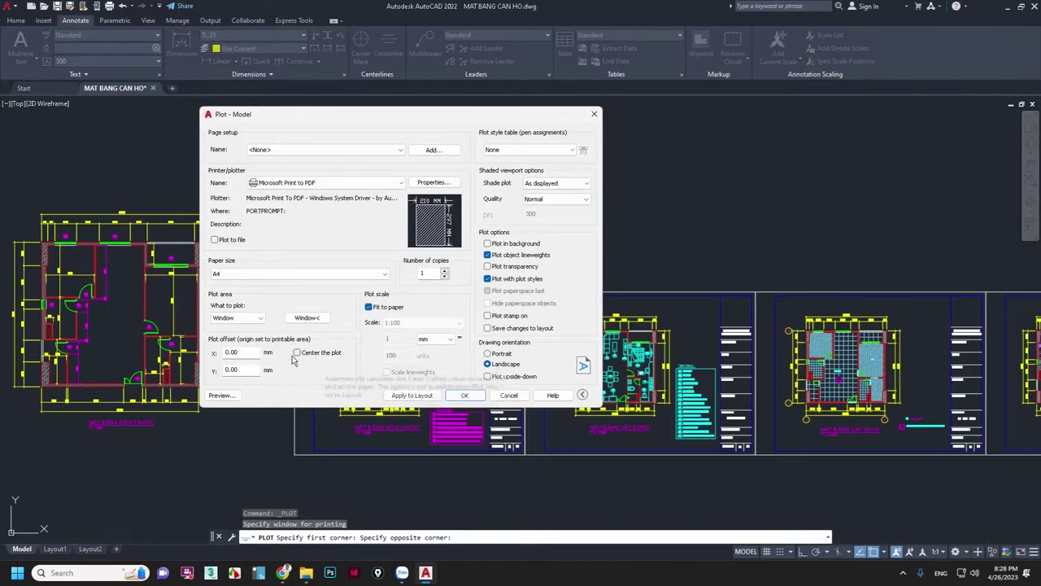
Step: Center the plot, keep Fit to paper on, and assign the monochrome.ctb plot style table
{"action": "left_click", "coordinate": [297, 353]}
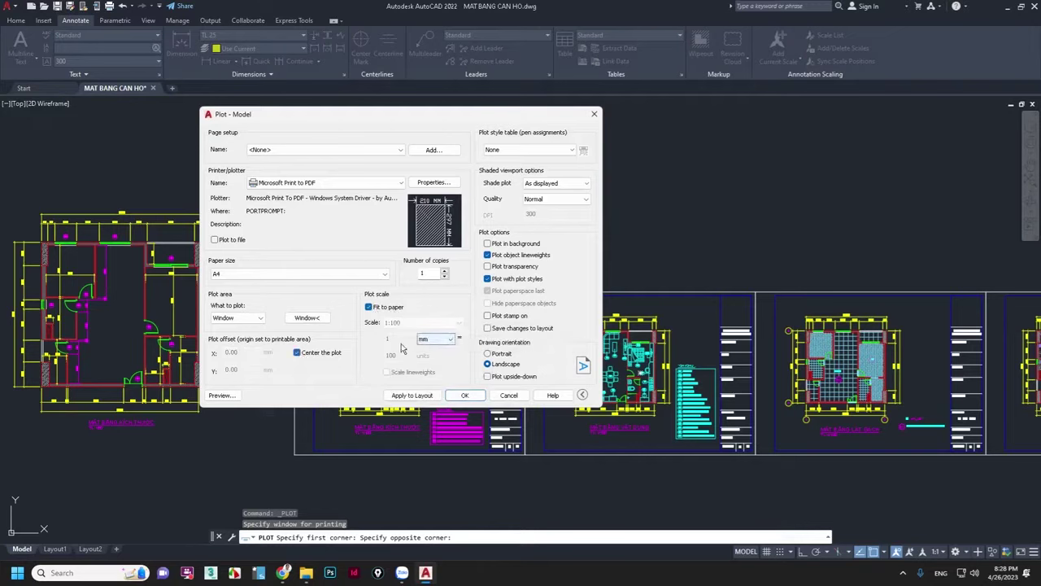
{"action": "left_click", "coordinate": [369, 307]}
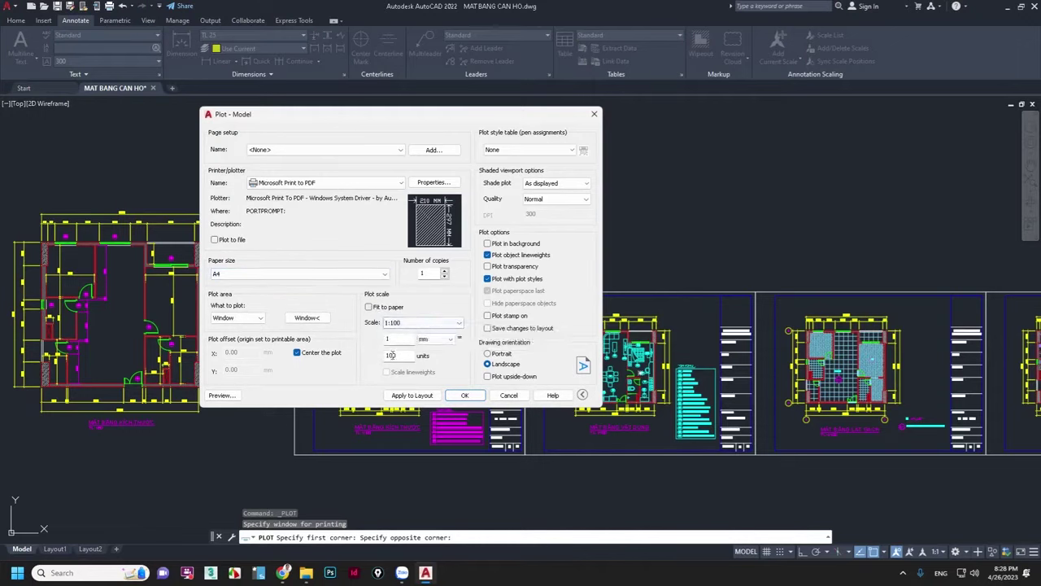
{"action": "left_click", "coordinate": [370, 307]}
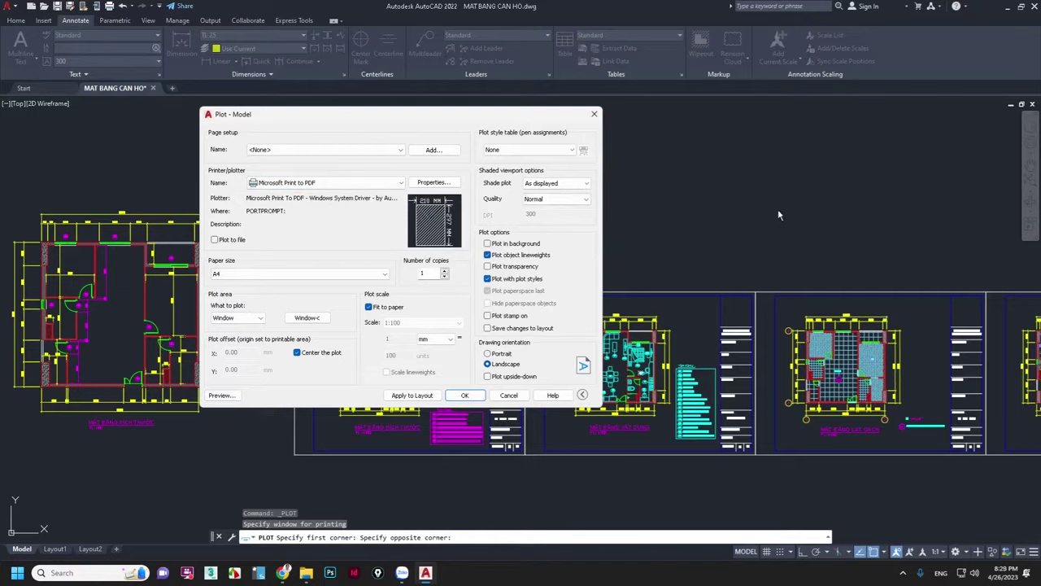
{"action": "left_click", "coordinate": [550, 152]}
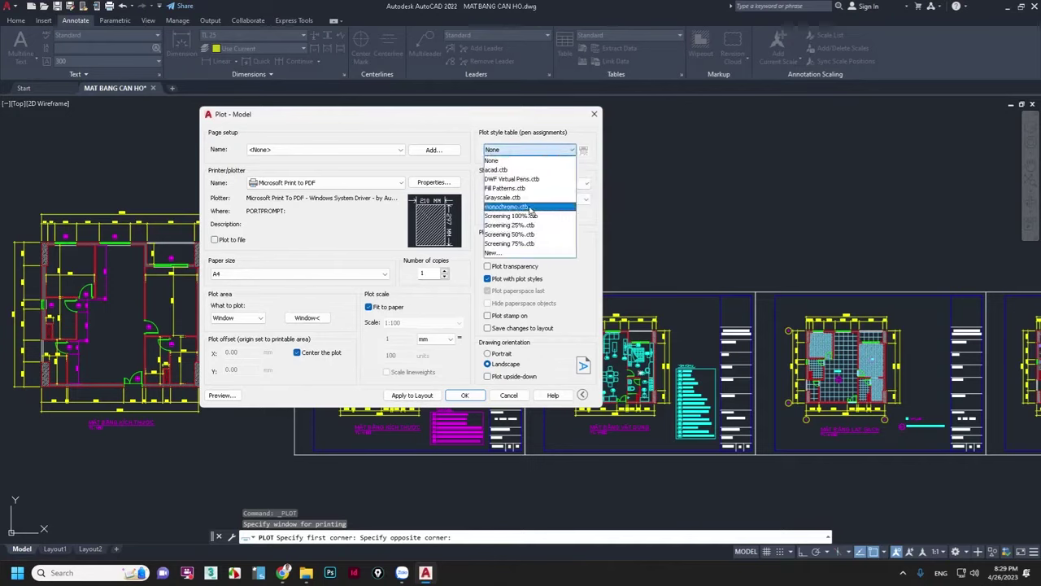
{"action": "left_click", "coordinate": [530, 207]}
{"action": "left_click", "coordinate": [409, 287]}
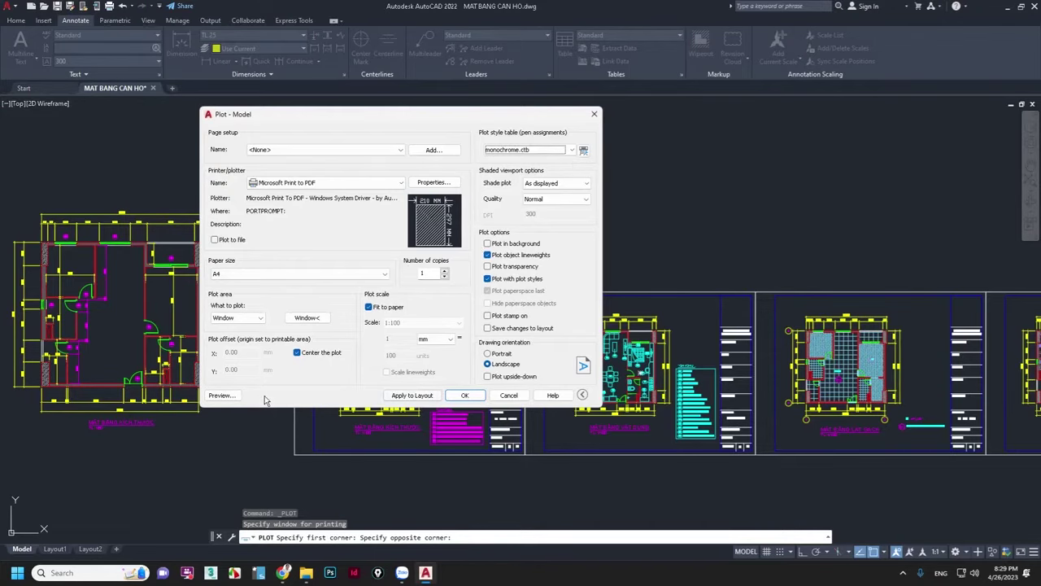
{"action": "left_click", "coordinate": [221, 395]}
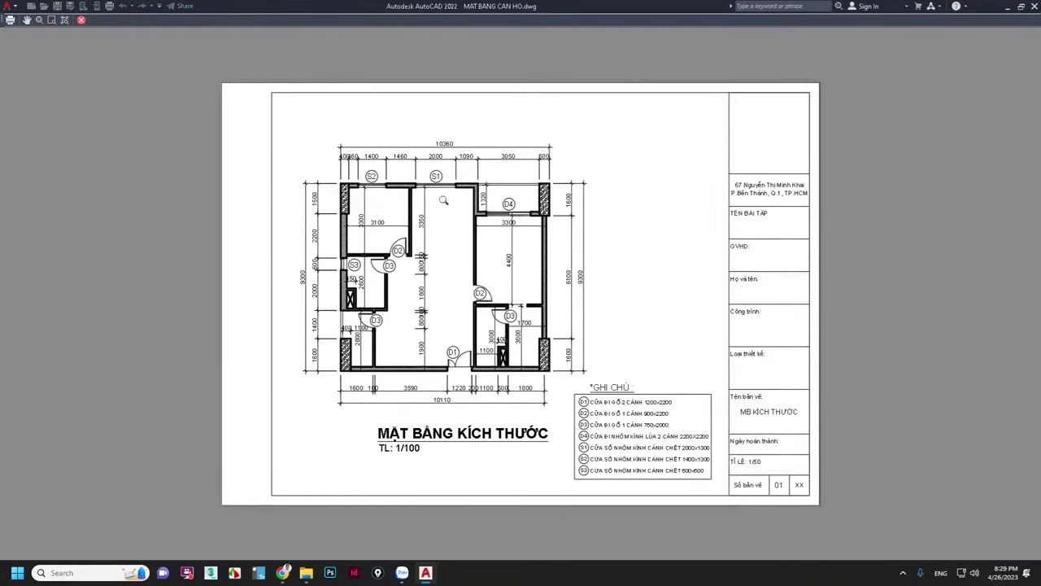
{"action": "scroll", "coordinate": [508, 185], "scroll_direction": "up", "scroll_amount": 5}
{"action": "scroll", "coordinate": [553, 236], "scroll_direction": "down", "scroll_amount": 3}
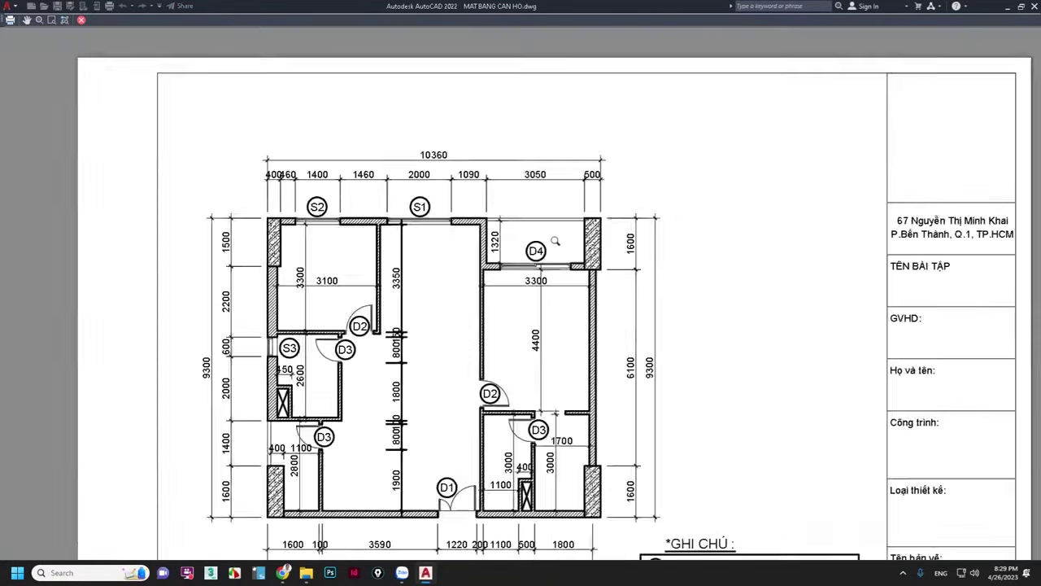
{"action": "scroll", "coordinate": [672, 286], "scroll_direction": "down", "scroll_amount": 2}
{"action": "scroll", "coordinate": [690, 448], "scroll_direction": "up", "scroll_amount": 2}
{"action": "scroll", "coordinate": [549, 183], "scroll_direction": "down", "scroll_amount": 2}
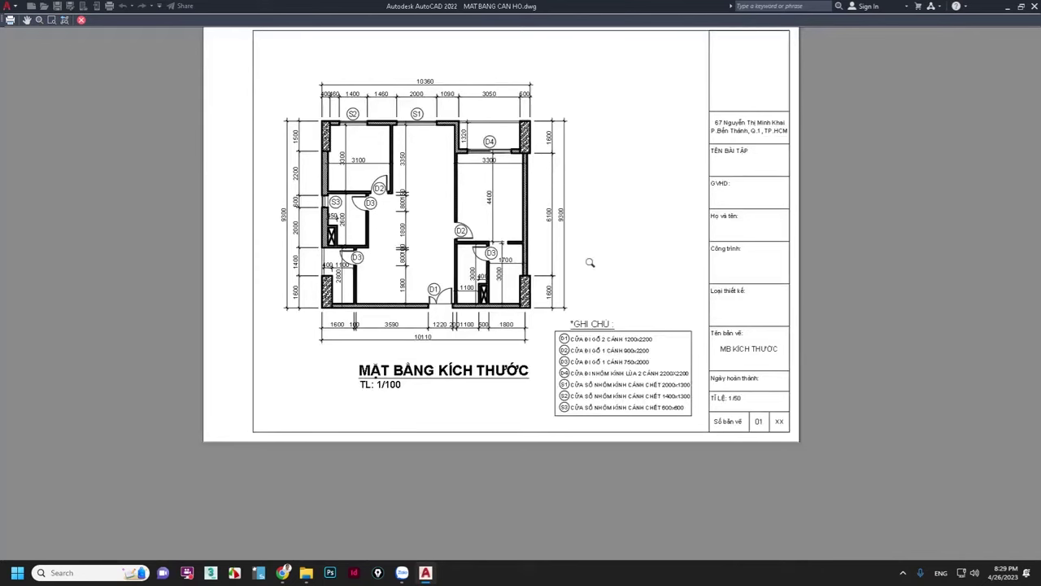
{"action": "key", "text": "Escape"}
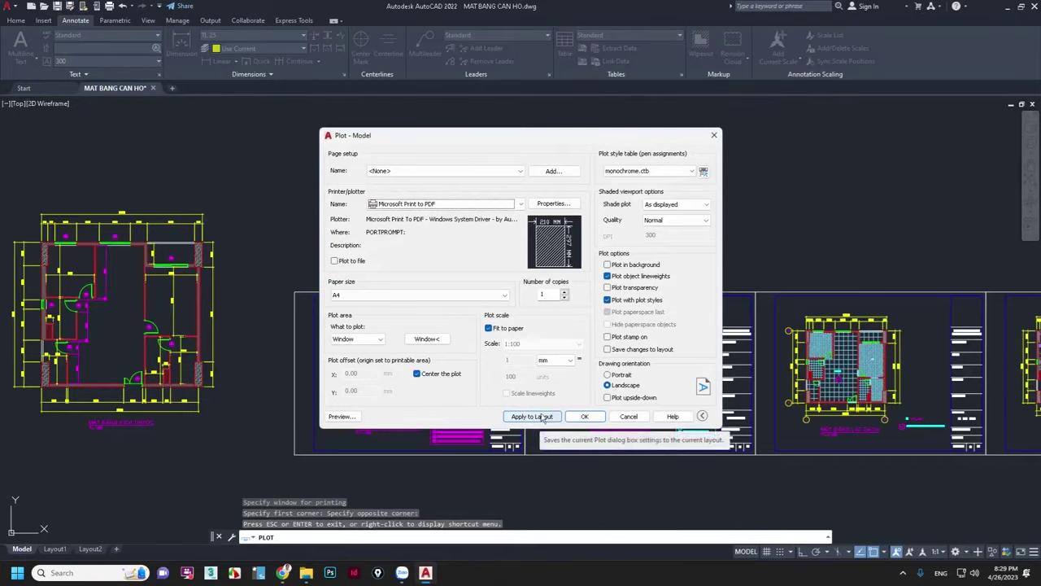
Step: Plot the first frame and save the output as 01.pdf in Documents
{"action": "left_click", "coordinate": [590, 417]}
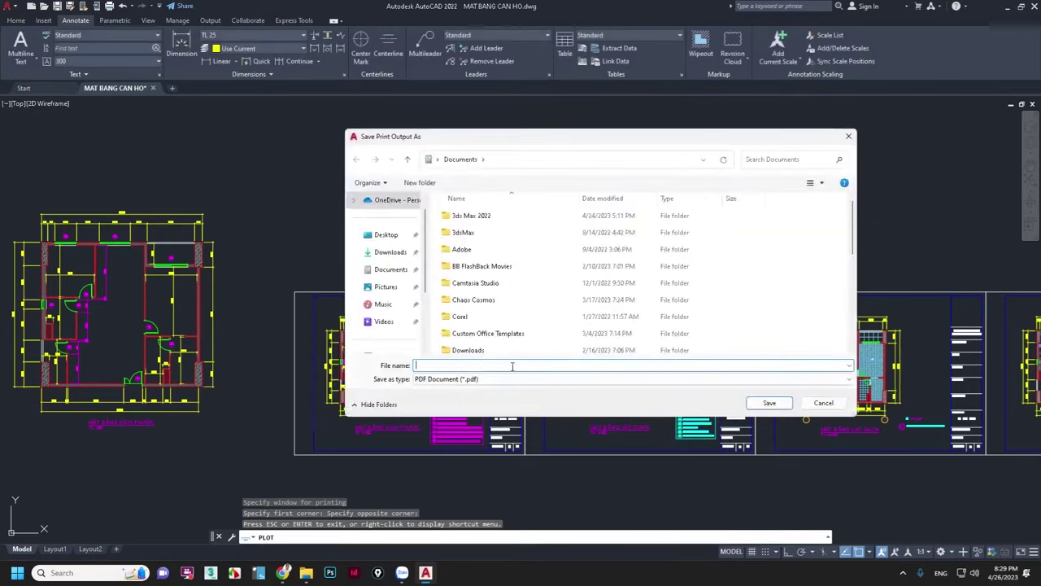
{"action": "type", "text": "MB"}
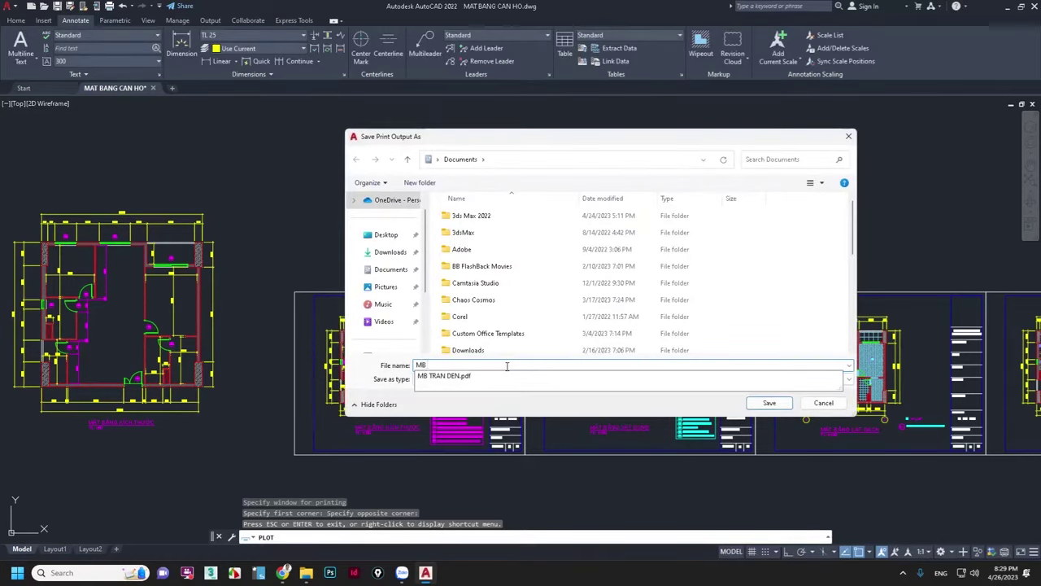
{"action": "key", "text": "ctrl+a"}
{"action": "type", "text": "01"}
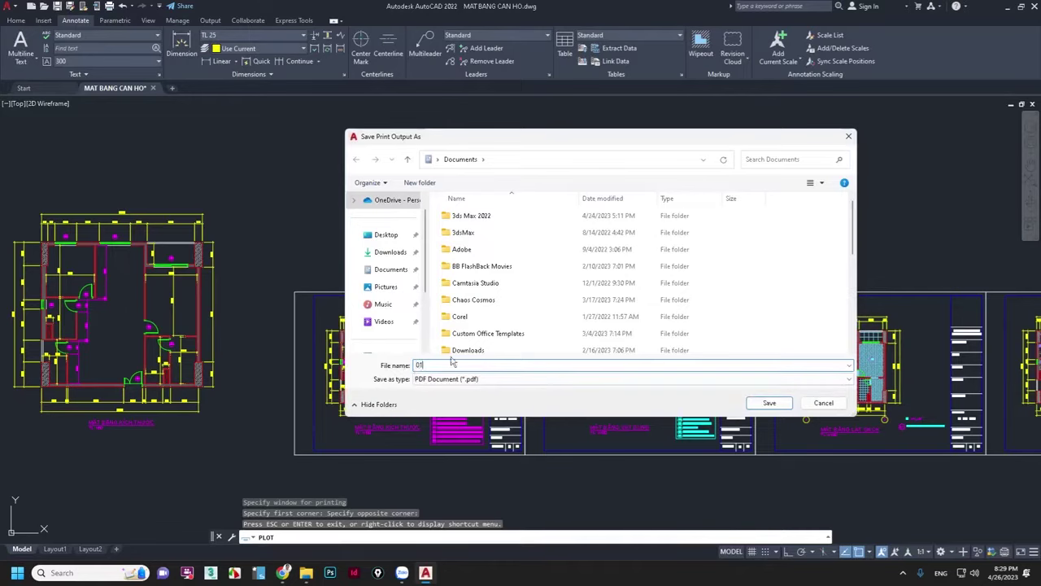
{"action": "left_click", "coordinate": [750, 406]}
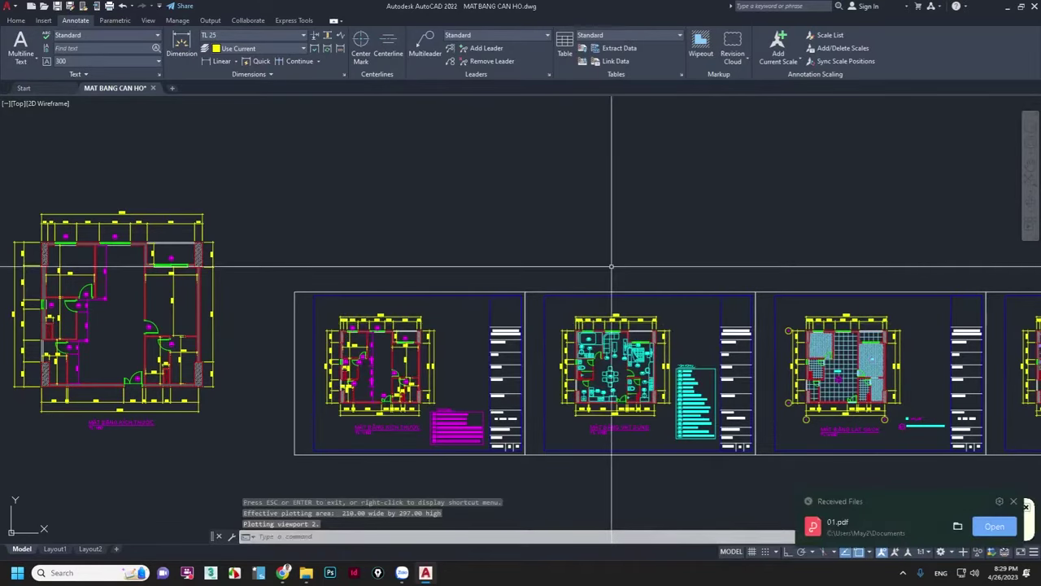
{"action": "key", "text": "ctrl+p"}
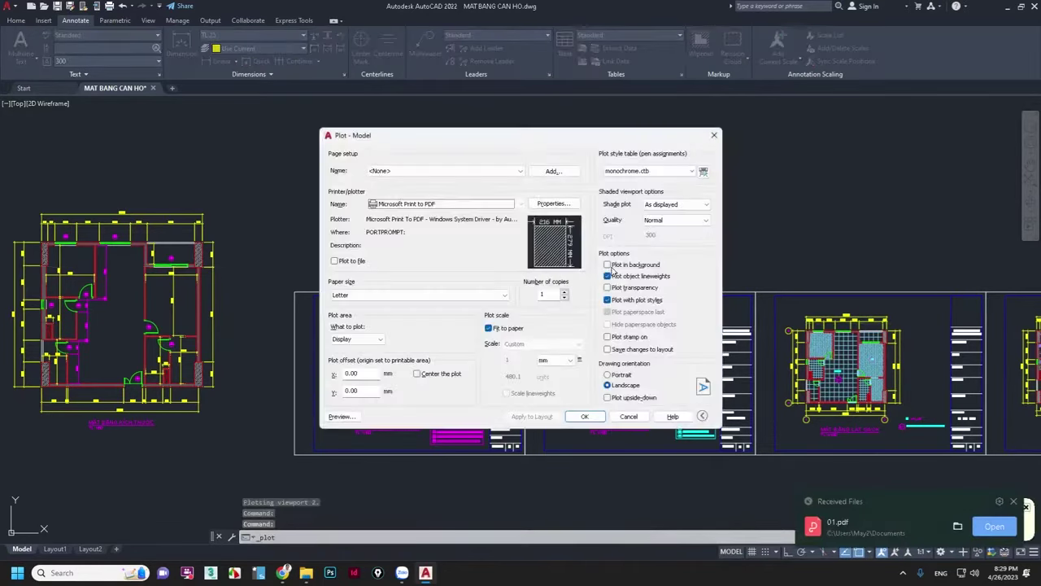
Step: Set A4 paper, a Window around the second frame, and Center the plot
{"action": "left_click", "coordinate": [407, 295]}
{"action": "left_click", "coordinate": [346, 352]}
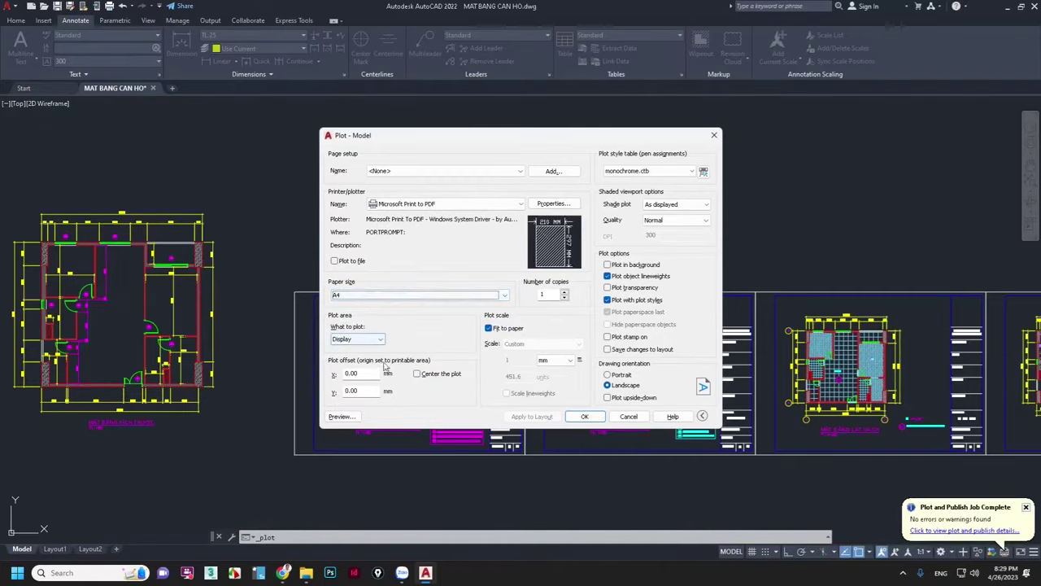
{"action": "left_click", "coordinate": [378, 339]}
{"action": "left_click", "coordinate": [344, 371]}
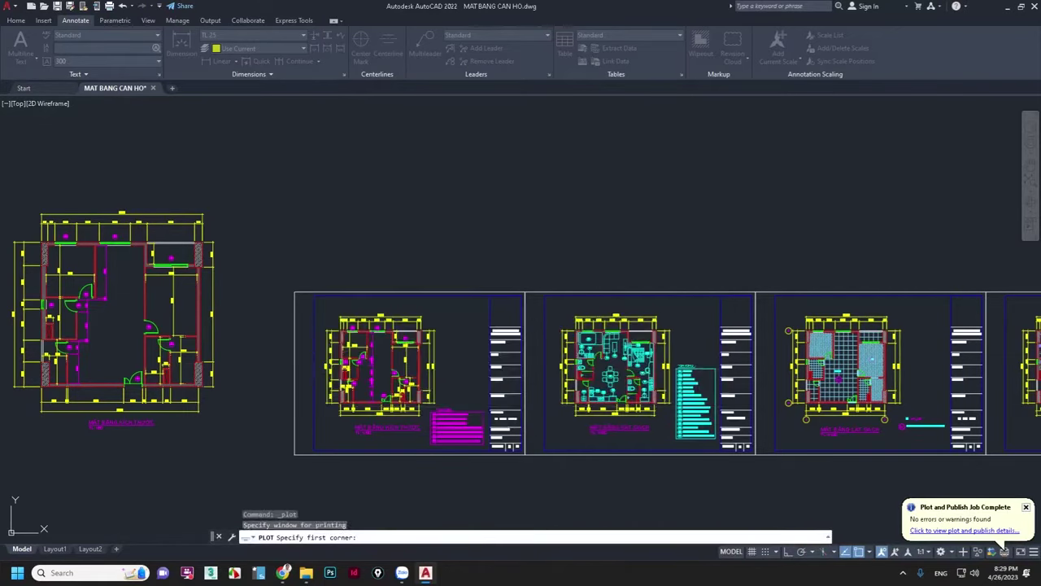
{"action": "left_click", "coordinate": [526, 456]}
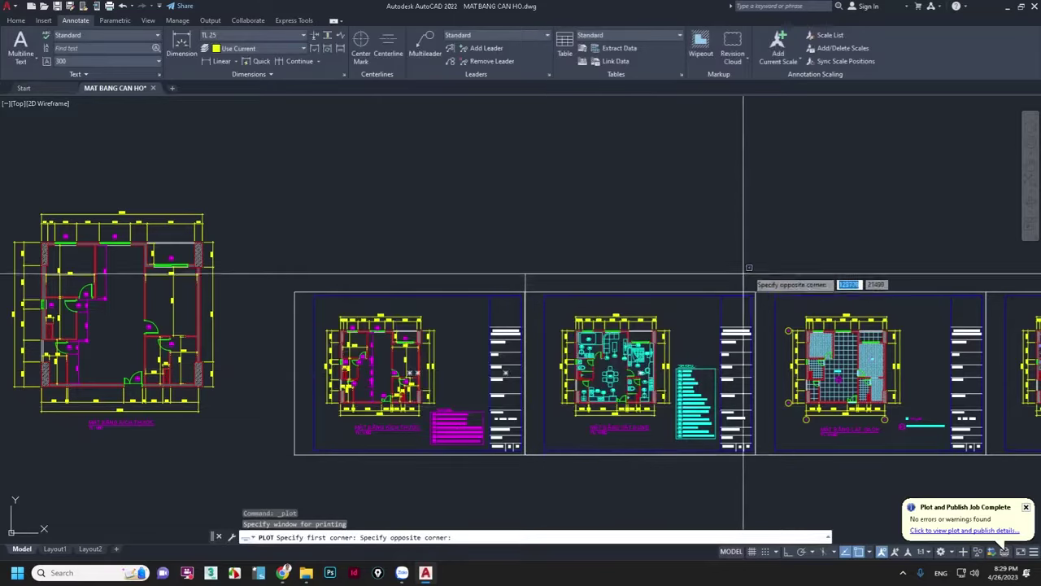
{"action": "left_click", "coordinate": [756, 291]}
{"action": "left_click", "coordinate": [440, 374]}
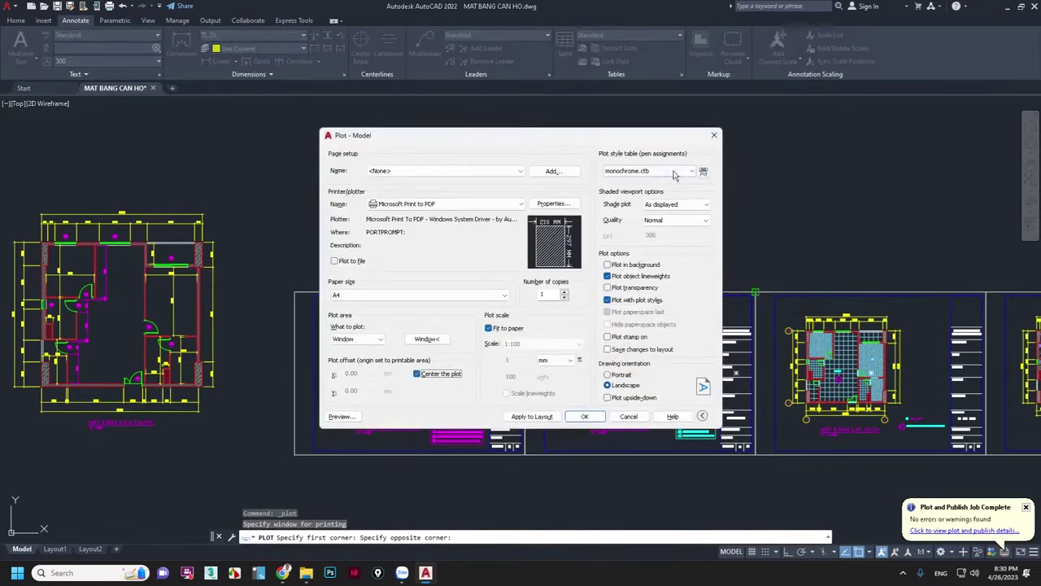
{"action": "left_click", "coordinate": [533, 418]}
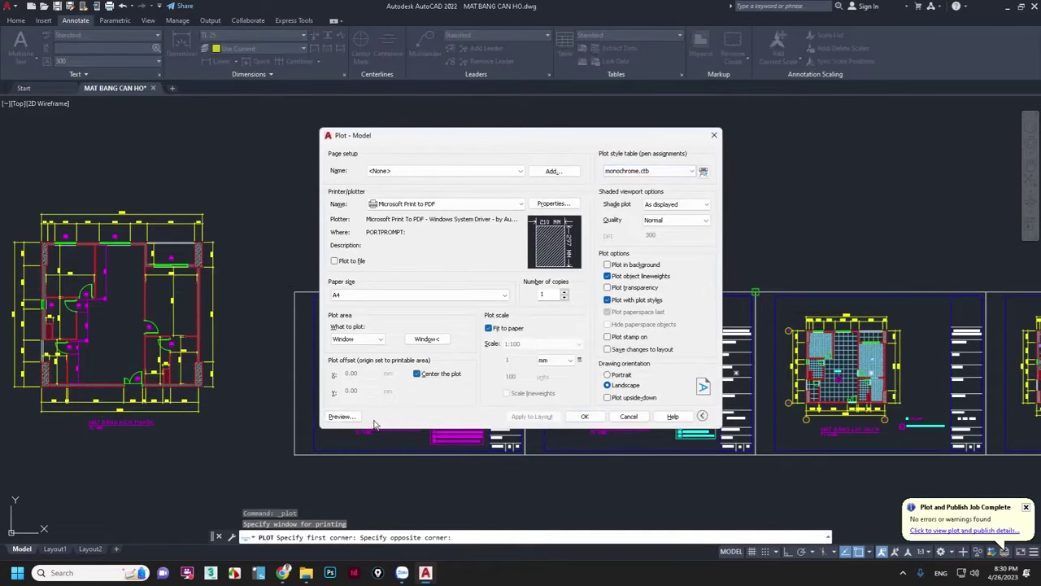
Step: Preview the MẶT BẰNG VẬT DỤNG sheet, plot it, and save as 2.pdf
{"action": "left_click", "coordinate": [349, 419]}
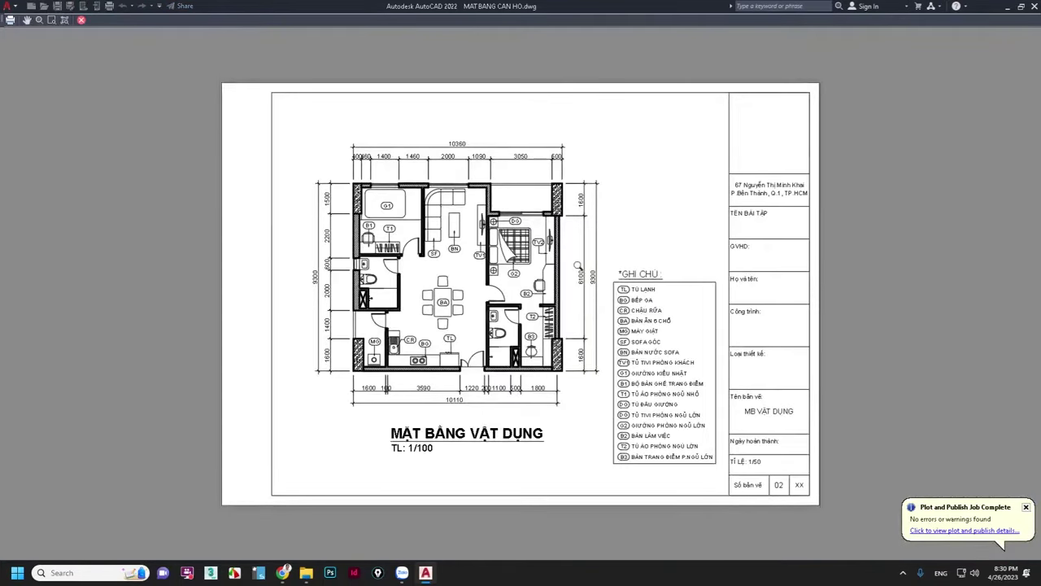
{"action": "right_click", "coordinate": [578, 275]}
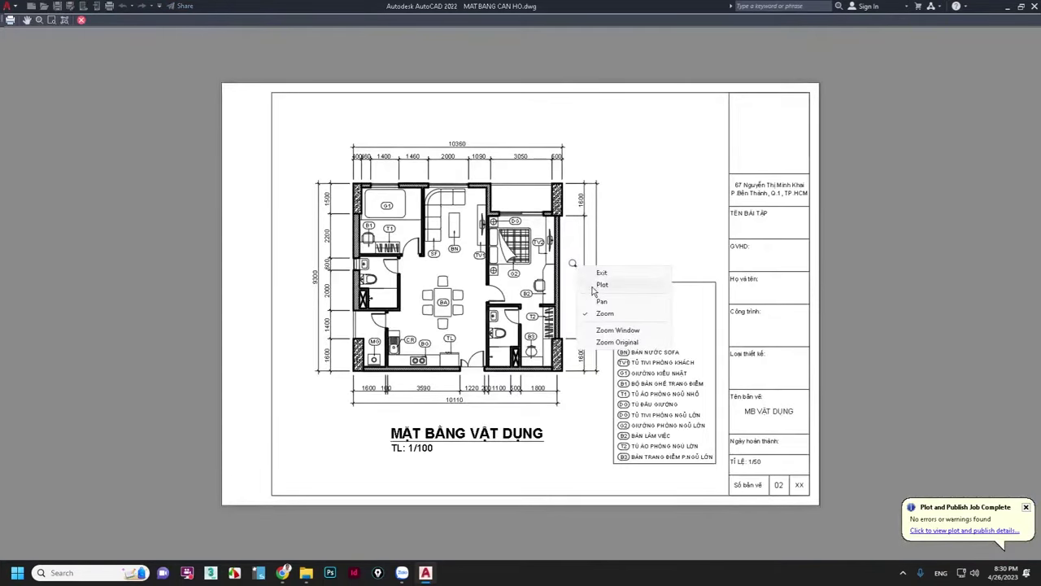
{"action": "left_click", "coordinate": [600, 285]}
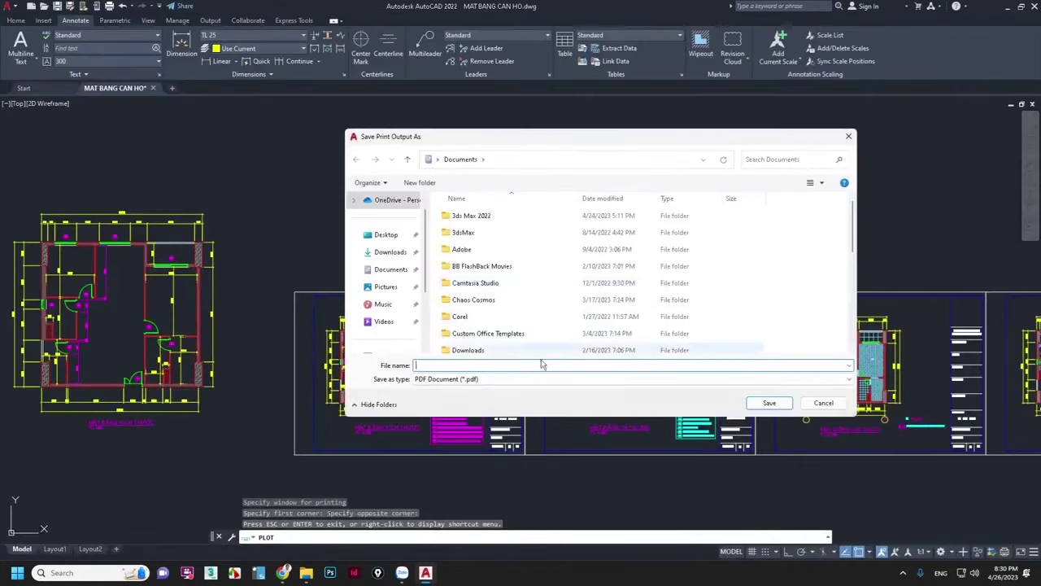
{"action": "type", "text": "2"}
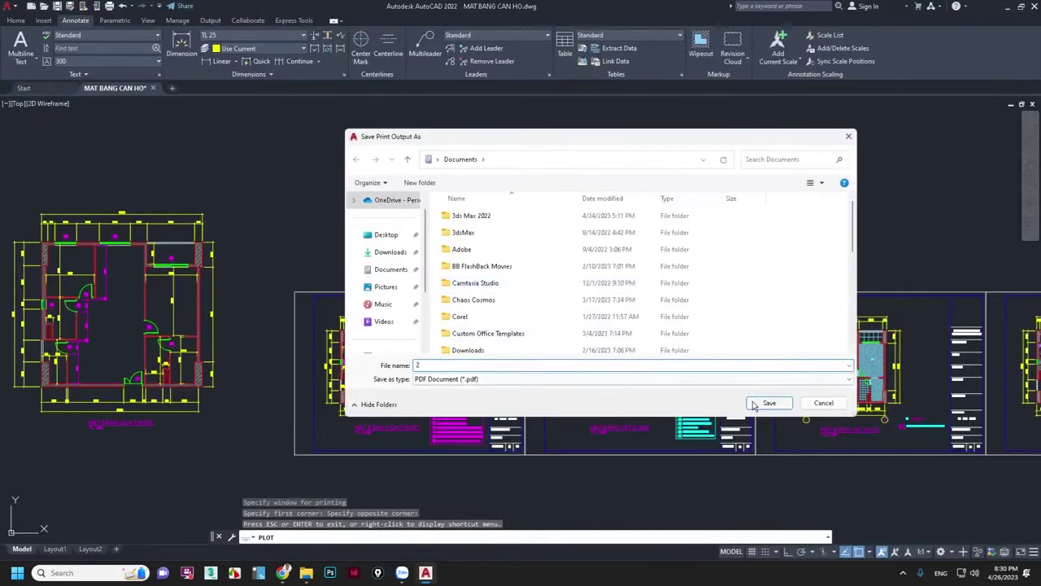
{"action": "left_click", "coordinate": [765, 403]}
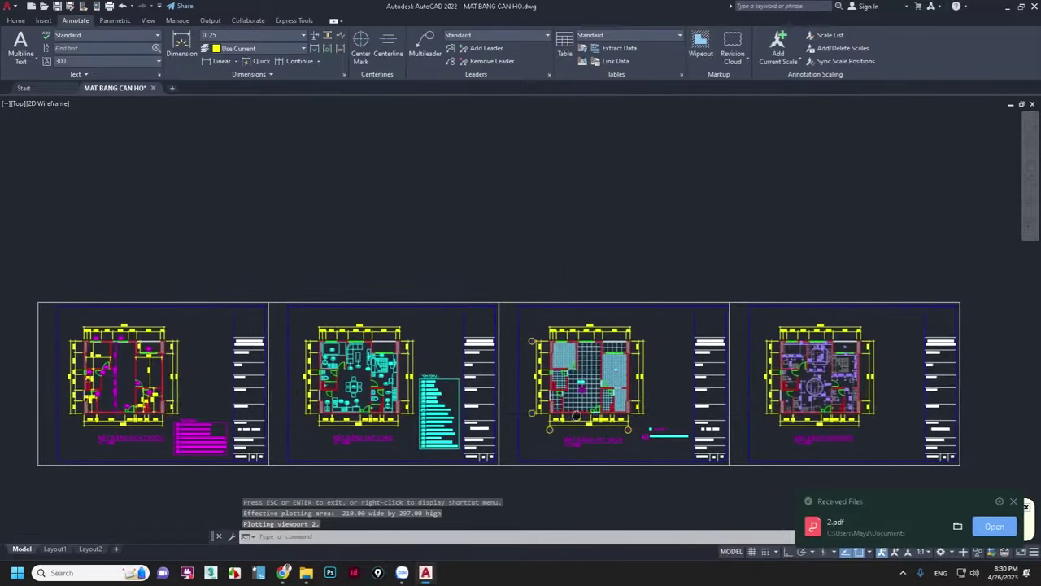
Step: Plot the third floor-plan frame by window and save it as 3.pdf
{"action": "key", "text": "ctrl+p"}
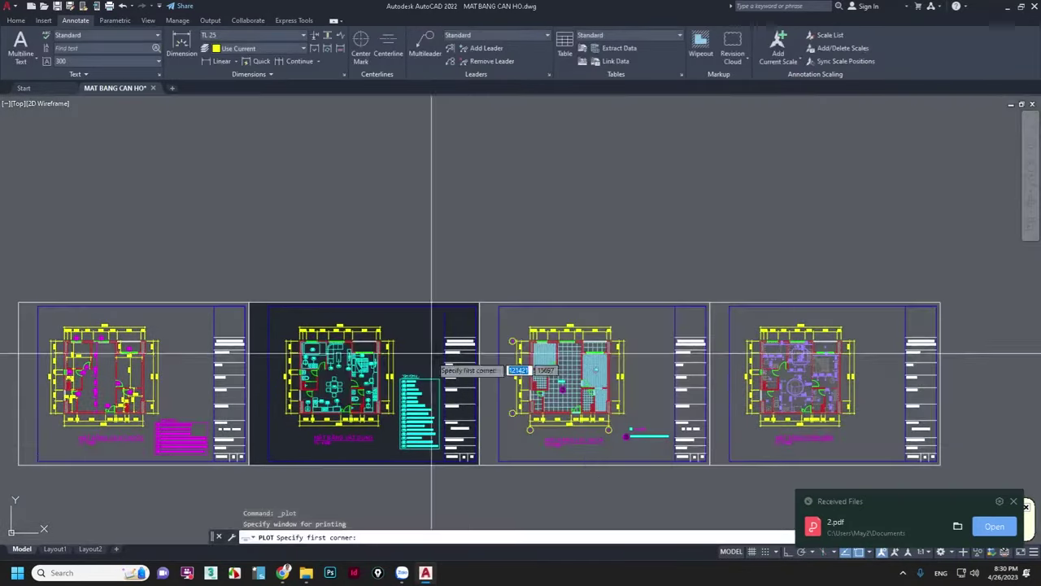
{"action": "left_click", "coordinate": [426, 338]}
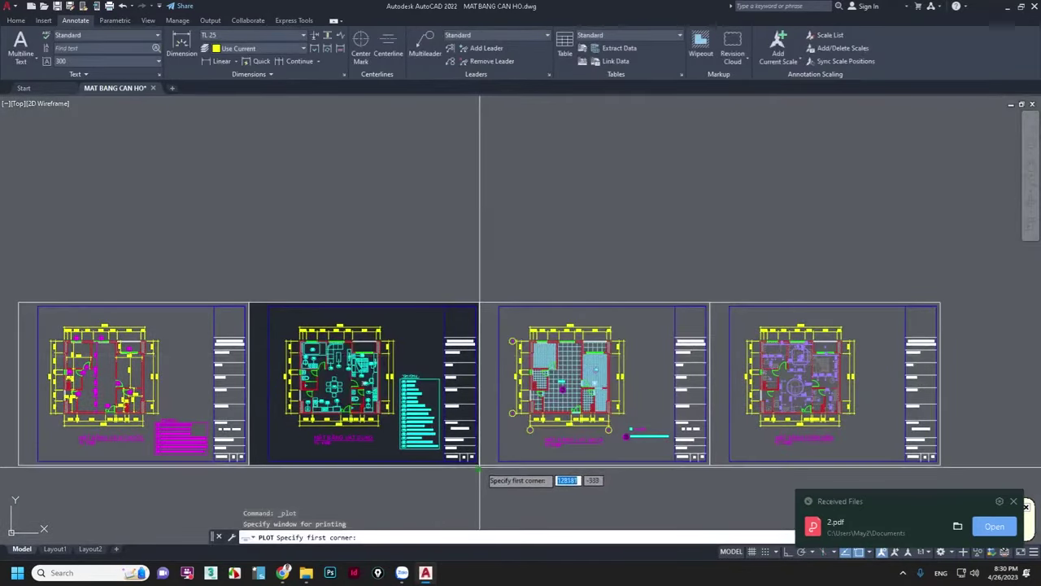
{"action": "left_click", "coordinate": [480, 467]}
{"action": "left_click", "coordinate": [711, 303]}
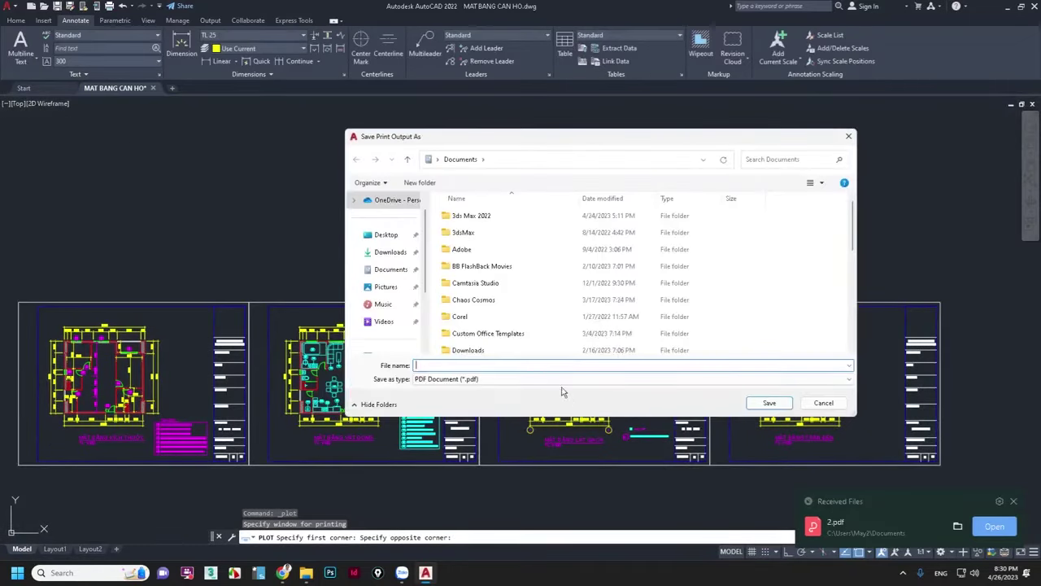
{"action": "type", "text": "3"}
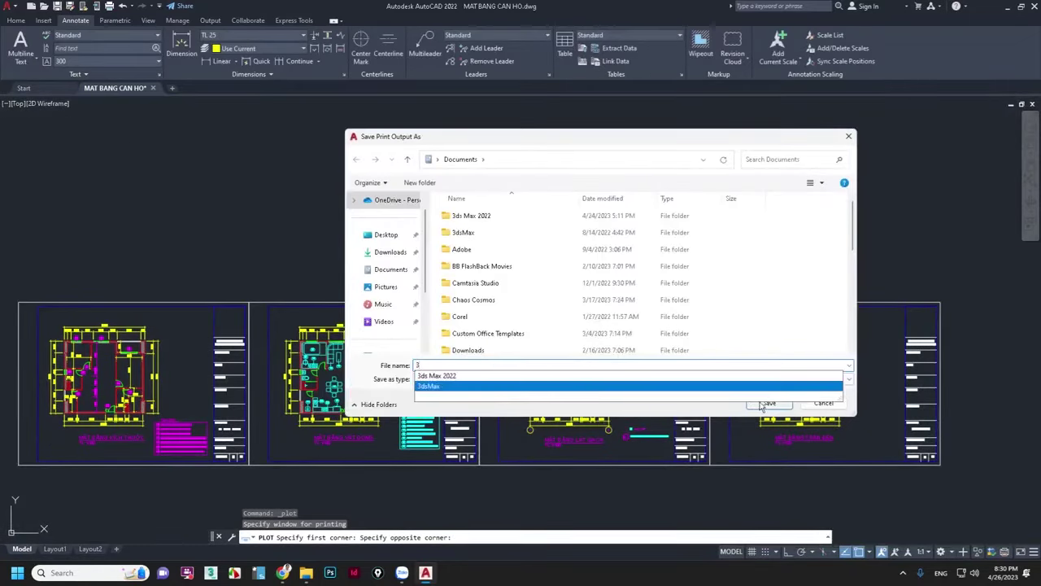
{"action": "left_click", "coordinate": [765, 405]}
{"action": "left_click", "coordinate": [765, 405]}
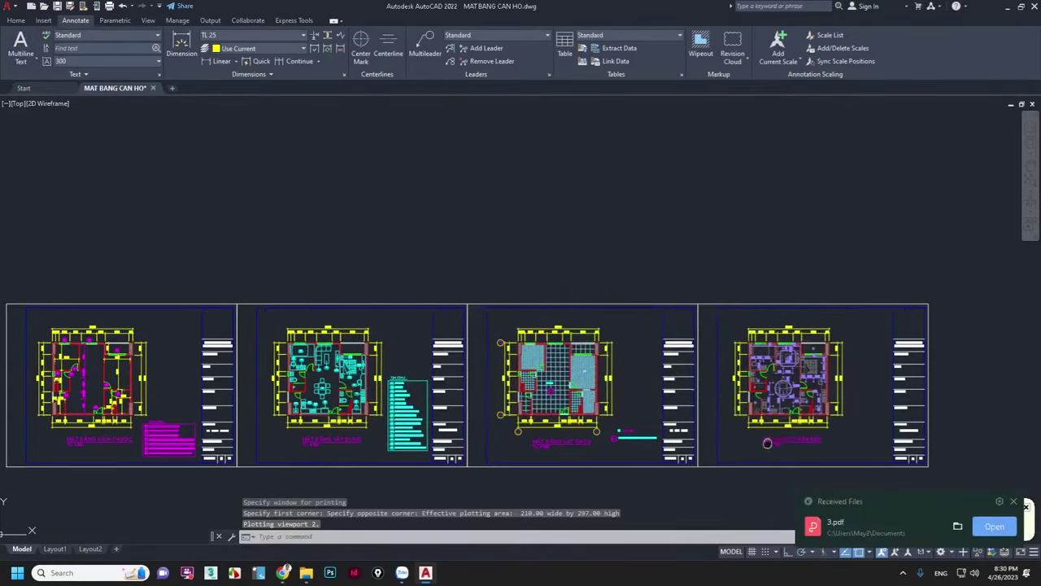
Step: Plot the fourth floor-plan frame by window and save it as 4.pdf
{"action": "middle_click_drag", "start_coordinate": [767, 442], "coordinate": [532, 434]}
{"action": "key", "text": "ctrl+p"}
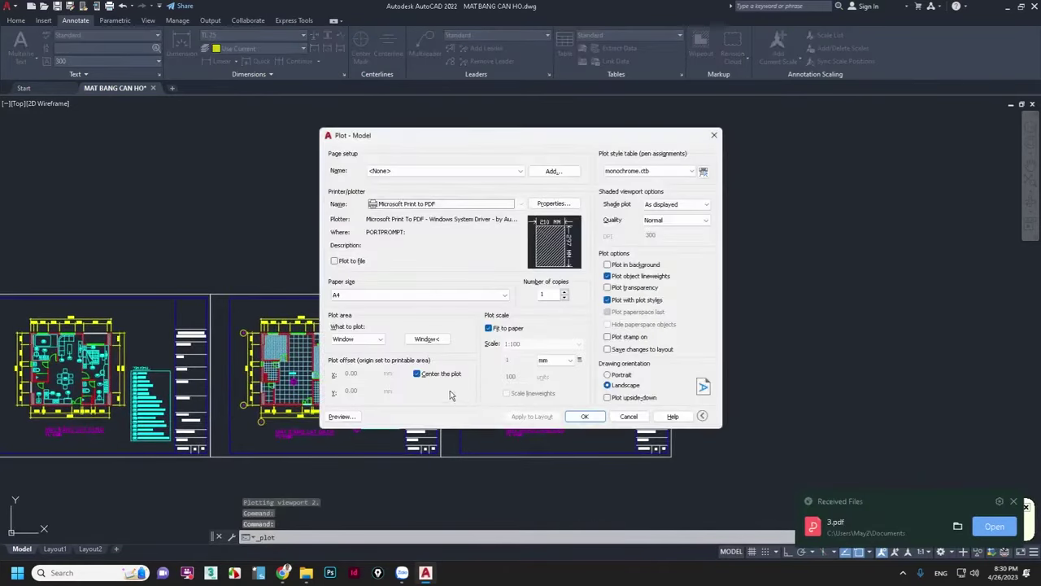
{"action": "left_click", "coordinate": [427, 338]}
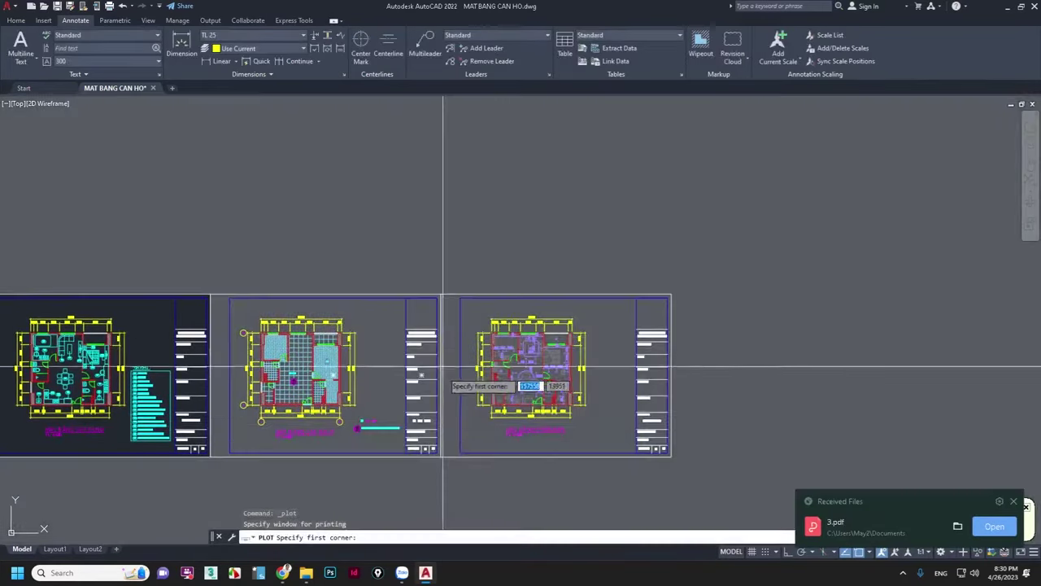
{"action": "left_click", "coordinate": [443, 459]}
{"action": "left_click", "coordinate": [483, 398]}
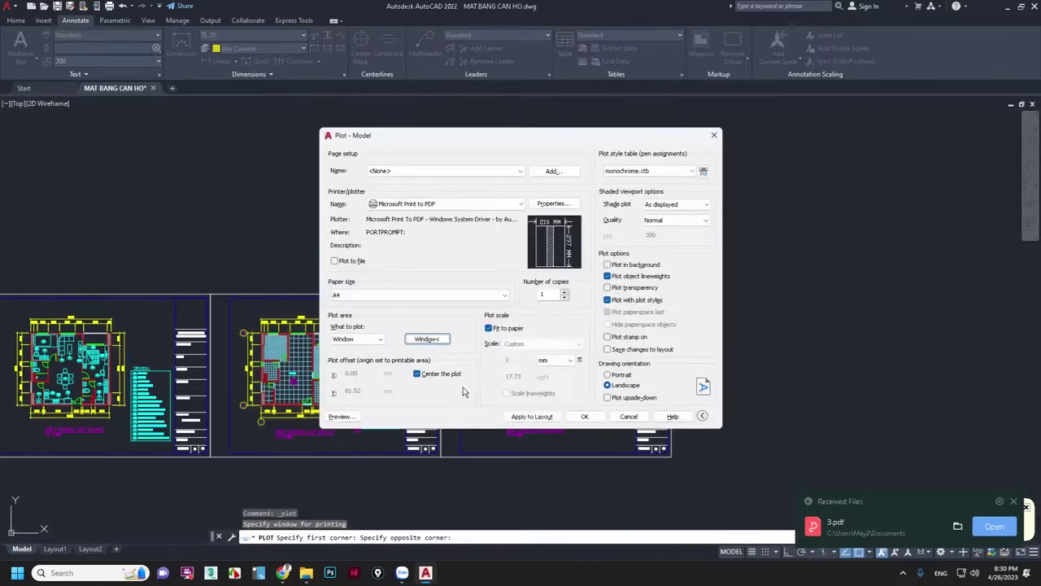
{"action": "left_click", "coordinate": [427, 339]}
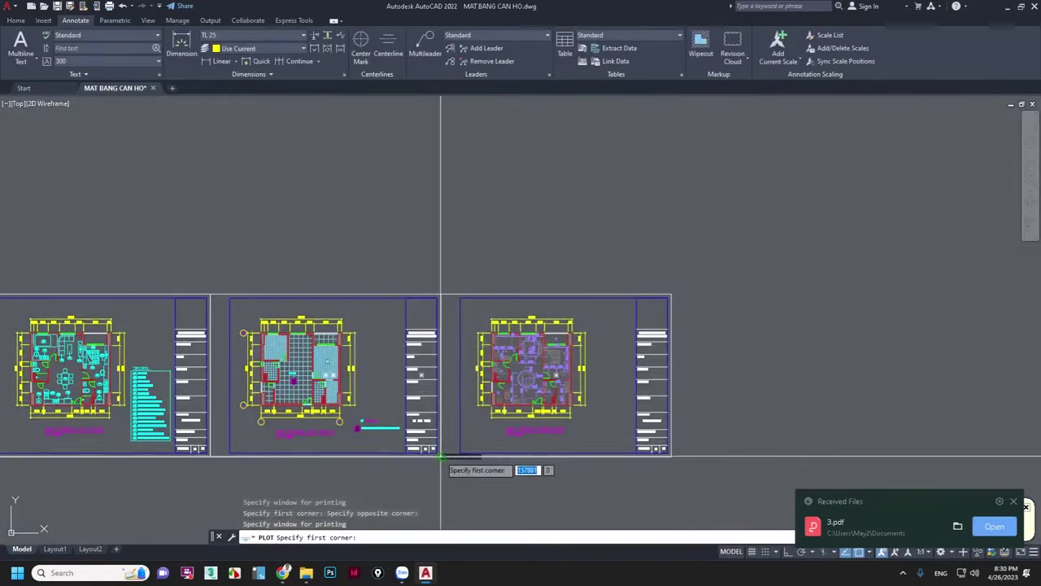
{"action": "scroll", "coordinate": [441, 457], "scroll_direction": "up", "scroll_amount": 3}
{"action": "left_click", "coordinate": [441, 458]}
{"action": "scroll", "coordinate": [441, 455], "scroll_direction": "down", "scroll_amount": 3}
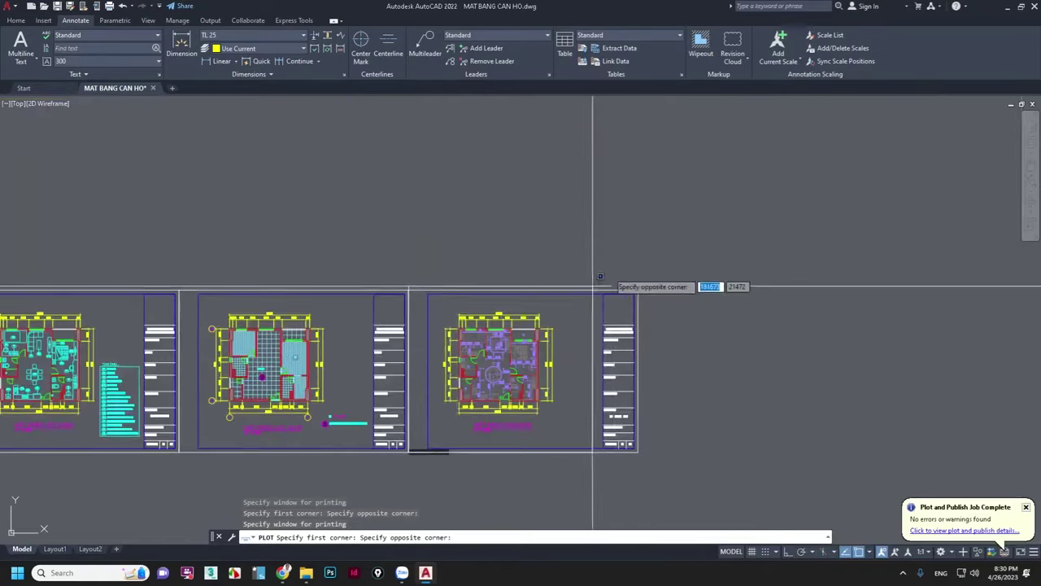
{"action": "left_click", "coordinate": [642, 286]}
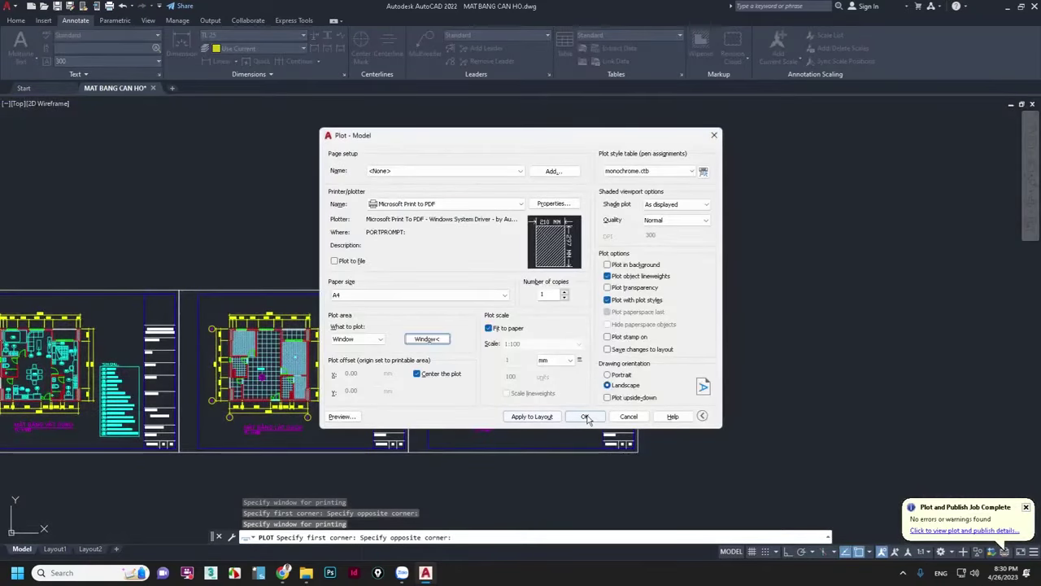
{"action": "left_click", "coordinate": [585, 416]}
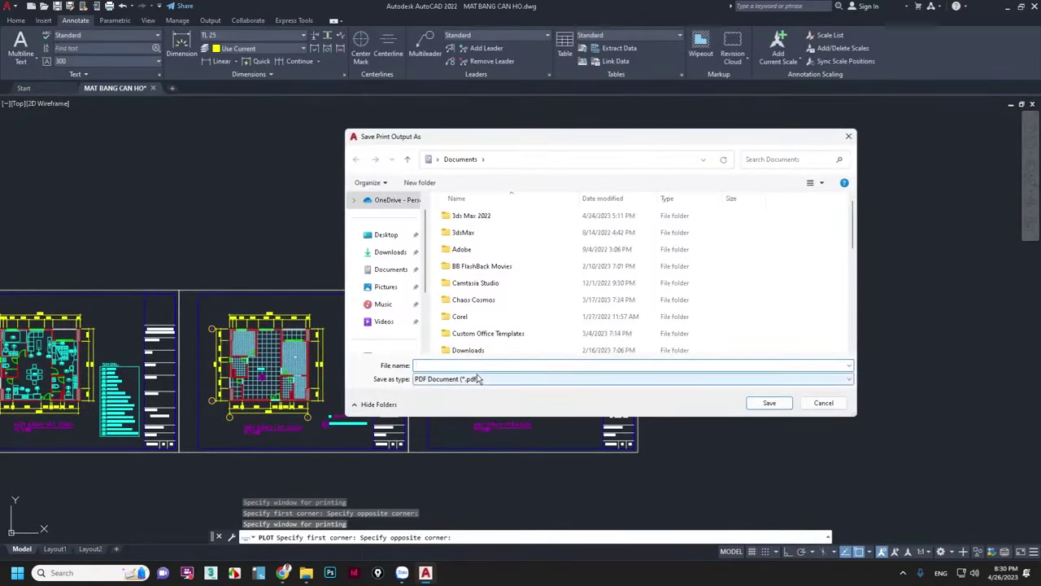
{"action": "type", "text": "4"}
{"action": "left_click", "coordinate": [752, 404]}
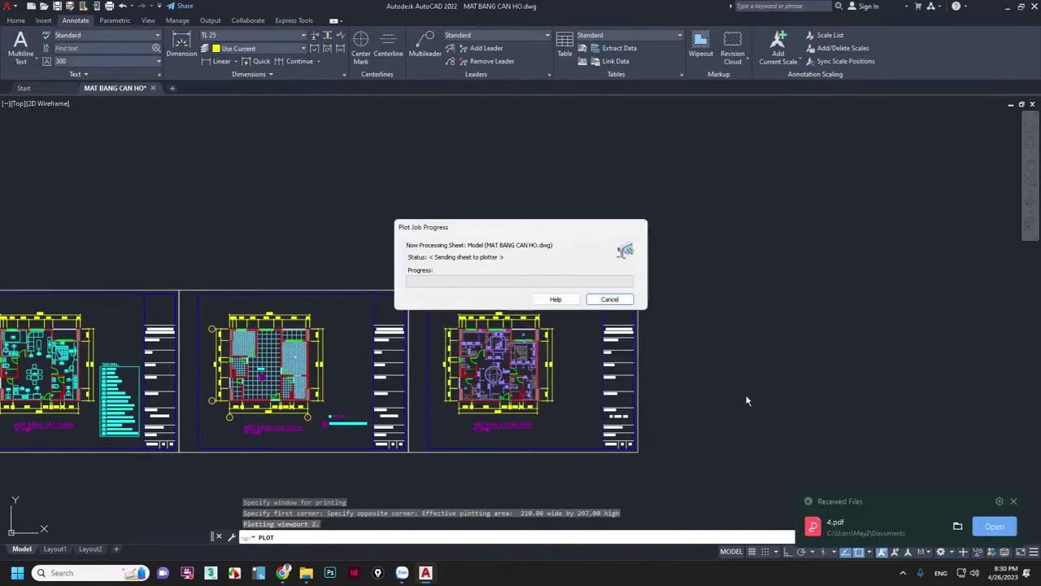
{"action": "mouse_move", "coordinate": [306, 573]}
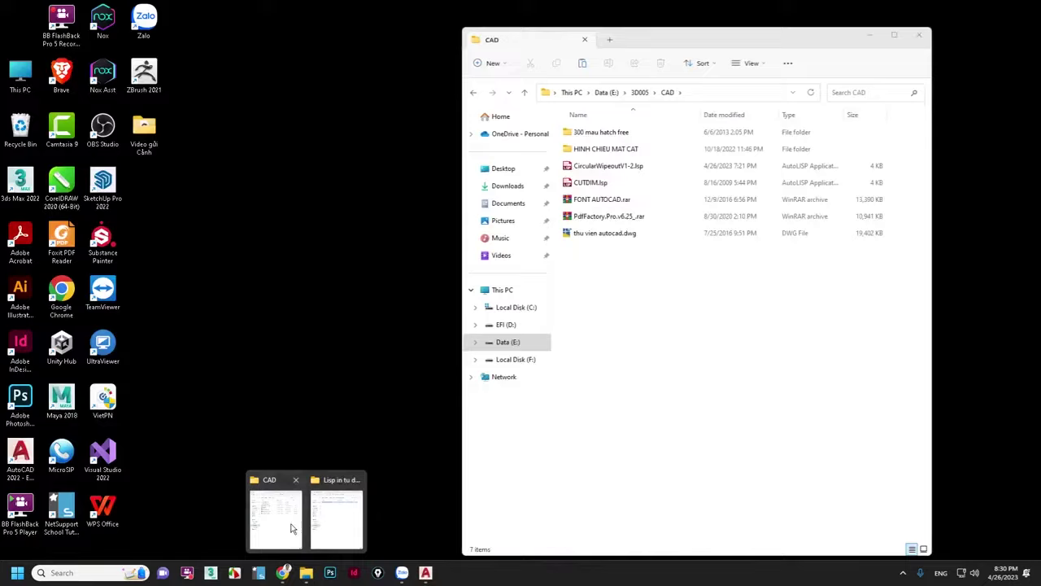
Step: Open the Documents folder in File Explorer and select 01.pdf
{"action": "left_click", "coordinate": [277, 521]}
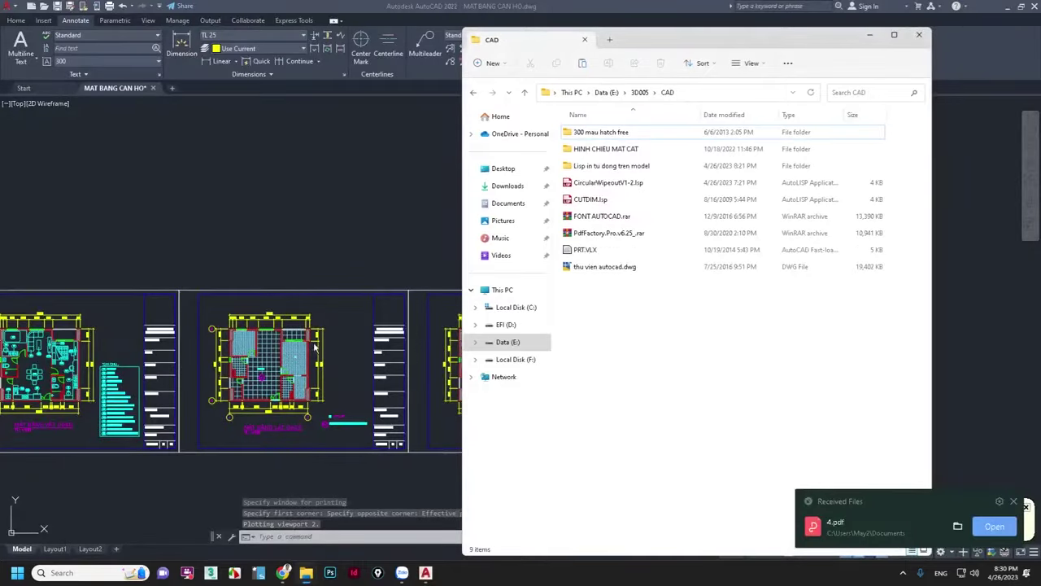
{"action": "left_click", "coordinate": [507, 203]}
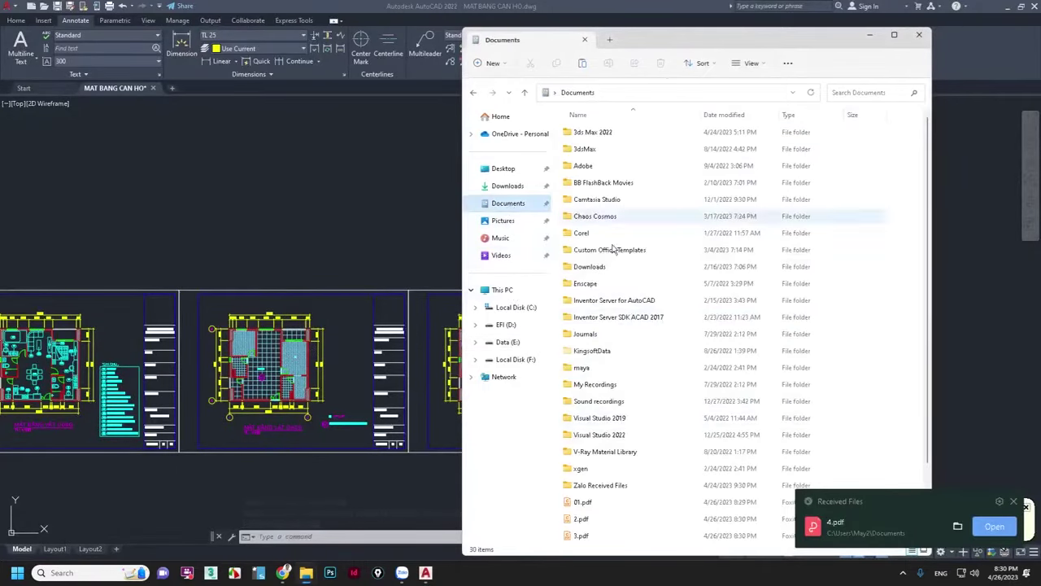
{"action": "scroll", "coordinate": [606, 366], "scroll_direction": "down", "scroll_amount": 2}
{"action": "left_click", "coordinate": [602, 420]}
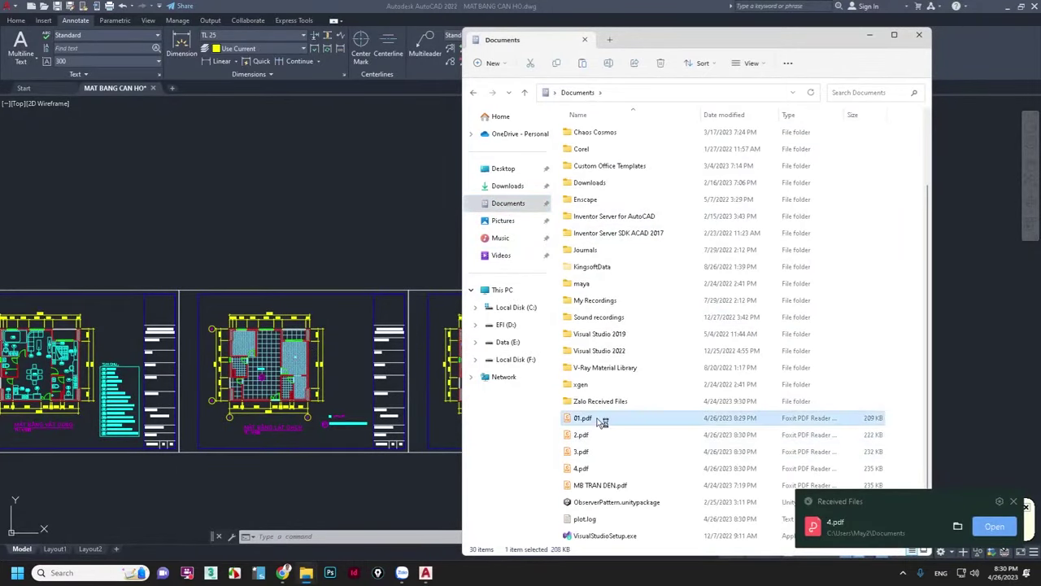
Step: Open 01.pdf and 2.pdf in Foxit, scroll through each plot, and close them
{"action": "double_click", "coordinate": [598, 420]}
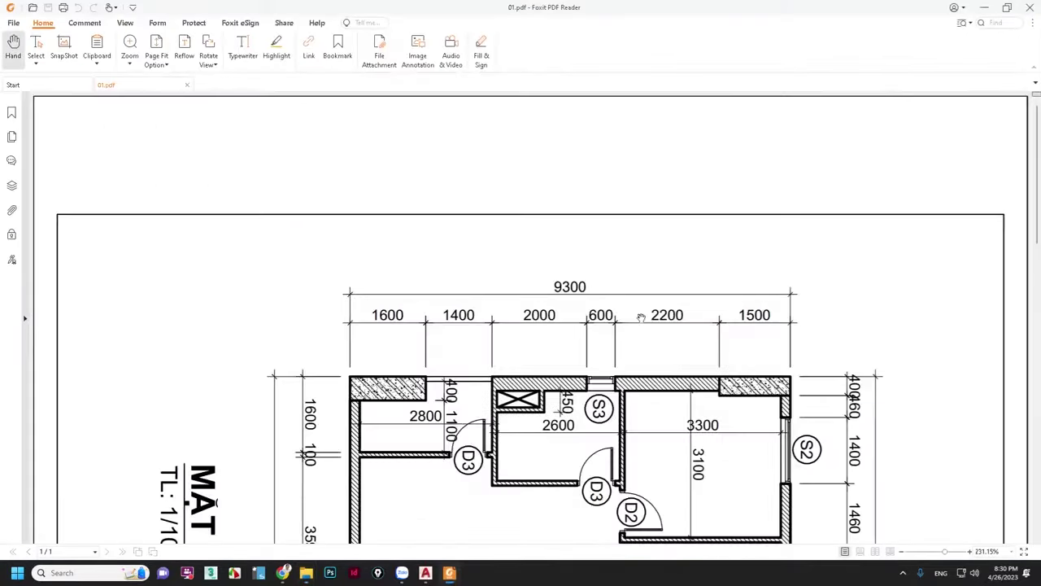
{"action": "scroll", "coordinate": [642, 319], "scroll_direction": "down", "scroll_amount": 5}
{"action": "scroll", "coordinate": [648, 319], "scroll_direction": "down", "scroll_amount": 5}
{"action": "scroll", "coordinate": [648, 320], "scroll_direction": "down", "scroll_amount": 5}
{"action": "scroll", "coordinate": [649, 320], "scroll_direction": "up", "scroll_amount": 5}
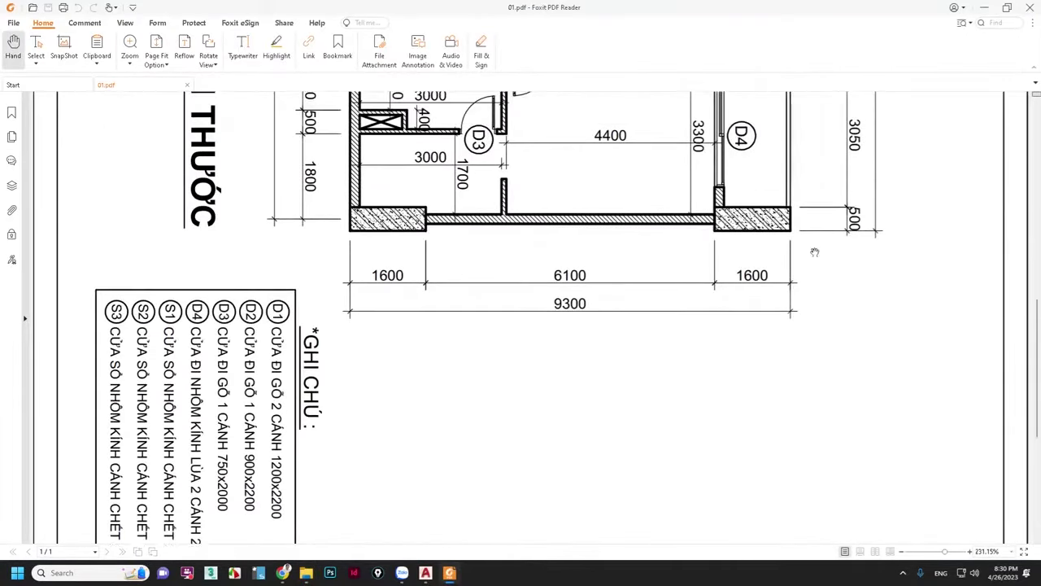
{"action": "left_click", "coordinate": [1027, 8]}
{"action": "double_click", "coordinate": [582, 435]}
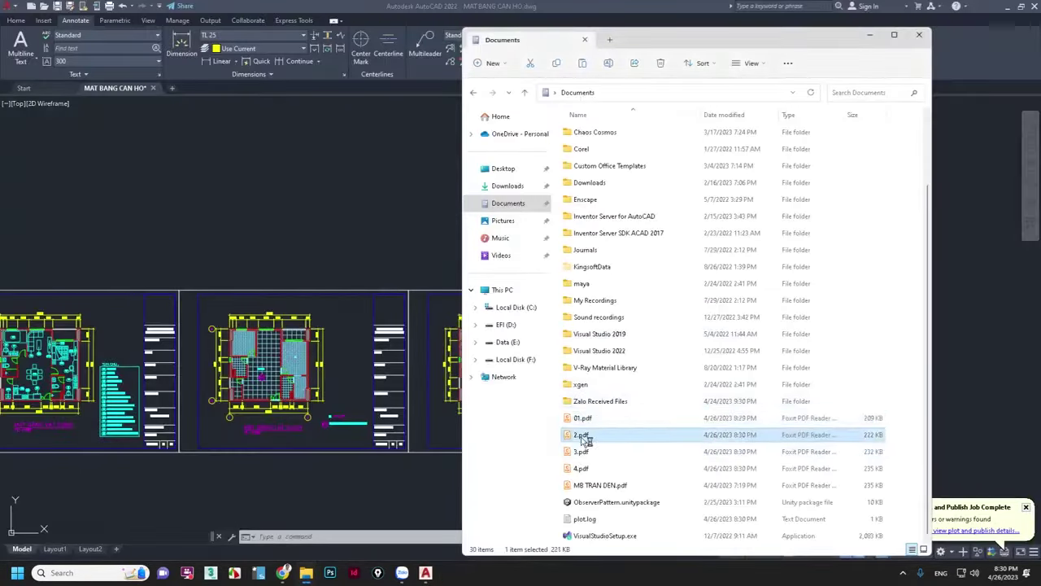
{"action": "scroll", "coordinate": [622, 338], "scroll_direction": "down", "scroll_amount": 5}
{"action": "scroll", "coordinate": [675, 302], "scroll_direction": "down", "scroll_amount": 4}
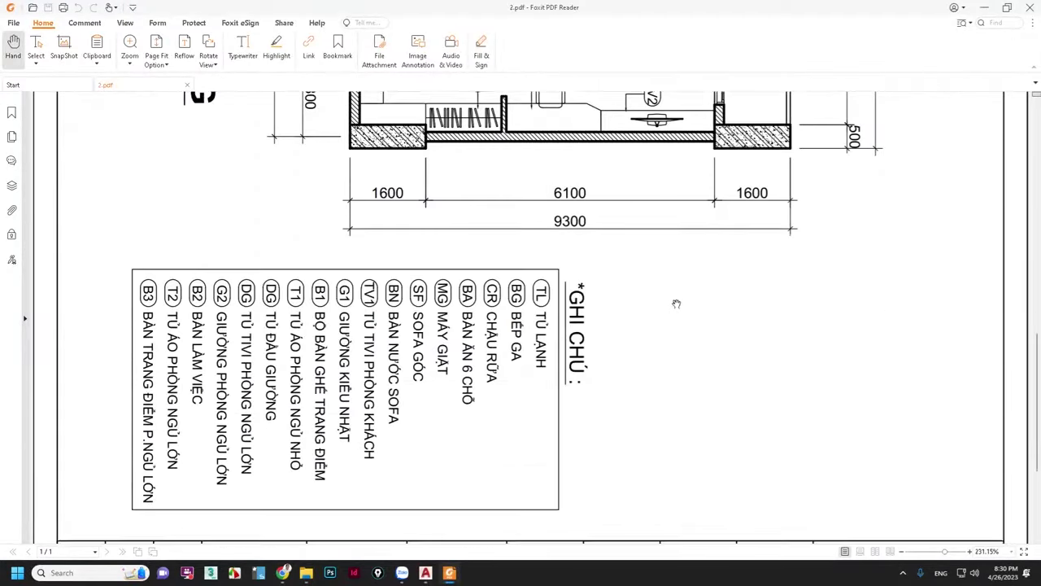
{"action": "scroll", "coordinate": [727, 302], "scroll_direction": "down", "scroll_amount": 1}
{"action": "scroll", "coordinate": [838, 233], "scroll_direction": "up", "scroll_amount": 4}
{"action": "scroll", "coordinate": [838, 234], "scroll_direction": "up", "scroll_amount": 3}
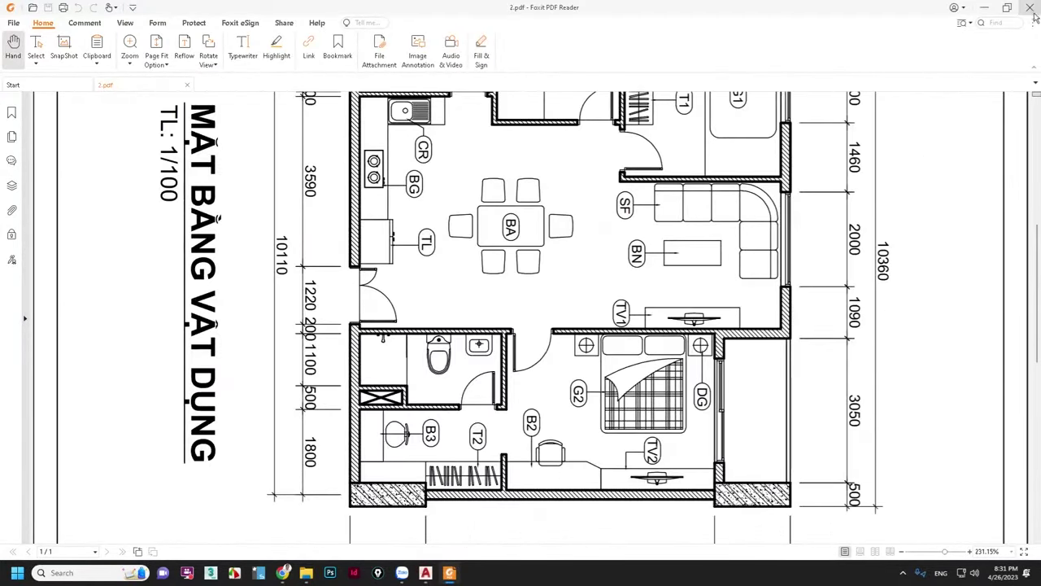
{"action": "left_click", "coordinate": [1027, 7]}
Step: Review 3.pdf and 4.pdf in Foxit and close each afterwards
{"action": "double_click", "coordinate": [585, 453]}
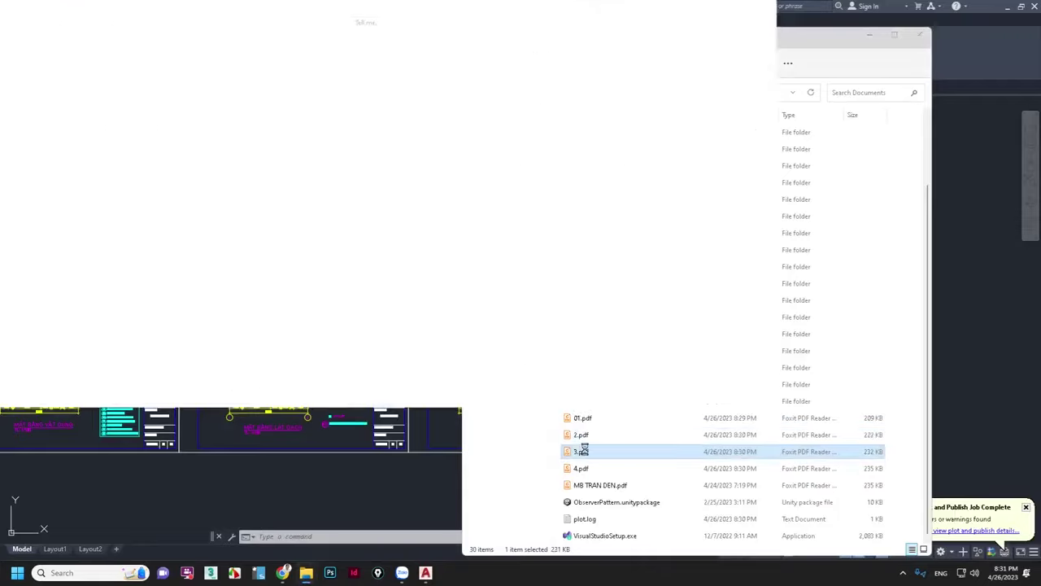
{"action": "scroll", "coordinate": [614, 387], "scroll_direction": "down", "scroll_amount": 3}
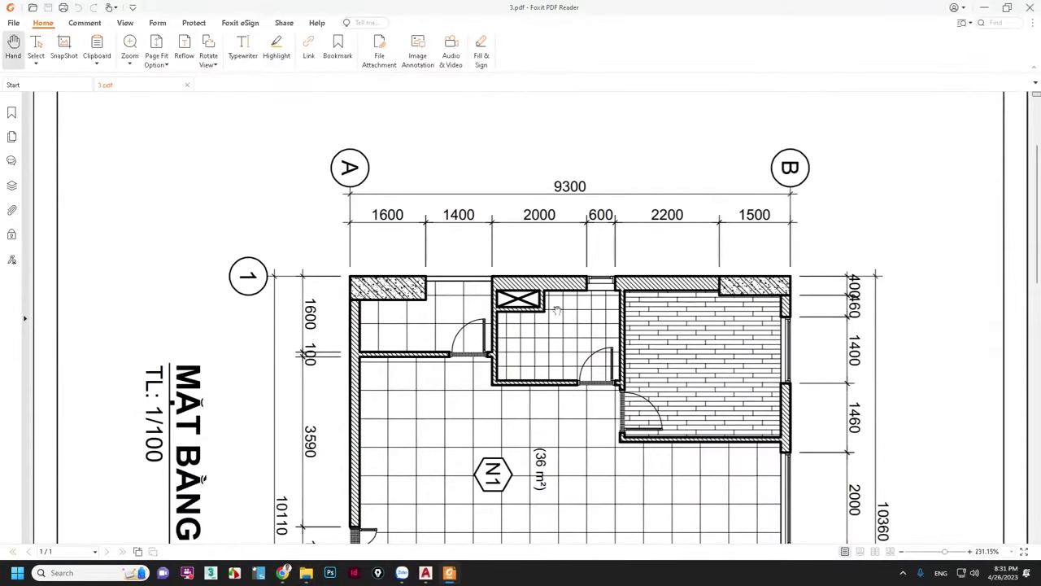
{"action": "scroll", "coordinate": [684, 407], "scroll_direction": "down", "scroll_amount": 3}
{"action": "scroll", "coordinate": [692, 374], "scroll_direction": "down", "scroll_amount": 3}
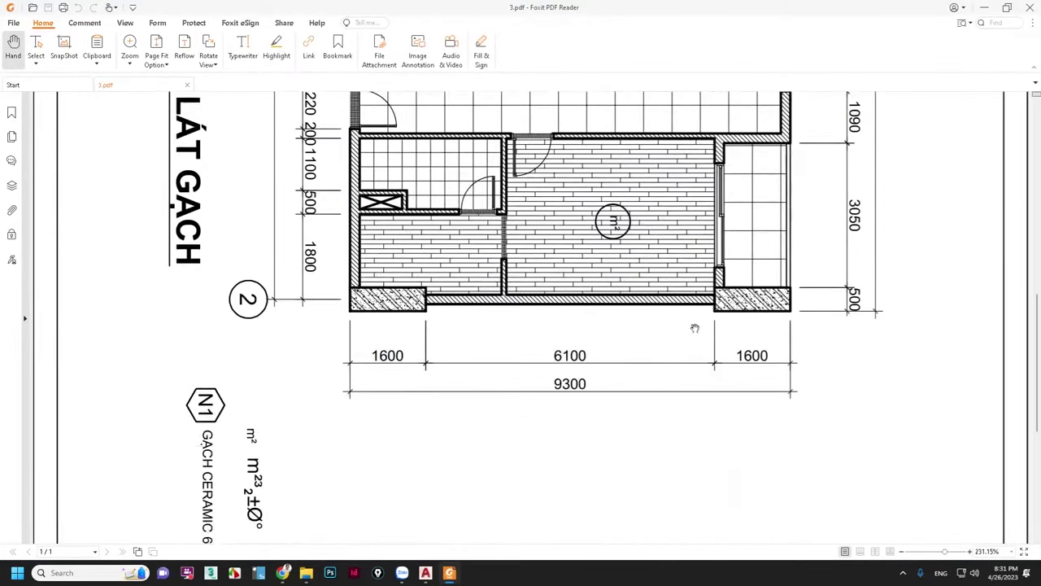
{"action": "scroll", "coordinate": [704, 328], "scroll_direction": "down", "scroll_amount": 5}
{"action": "scroll", "coordinate": [703, 328], "scroll_direction": "down", "scroll_amount": 1}
{"action": "left_click", "coordinate": [1030, 7]}
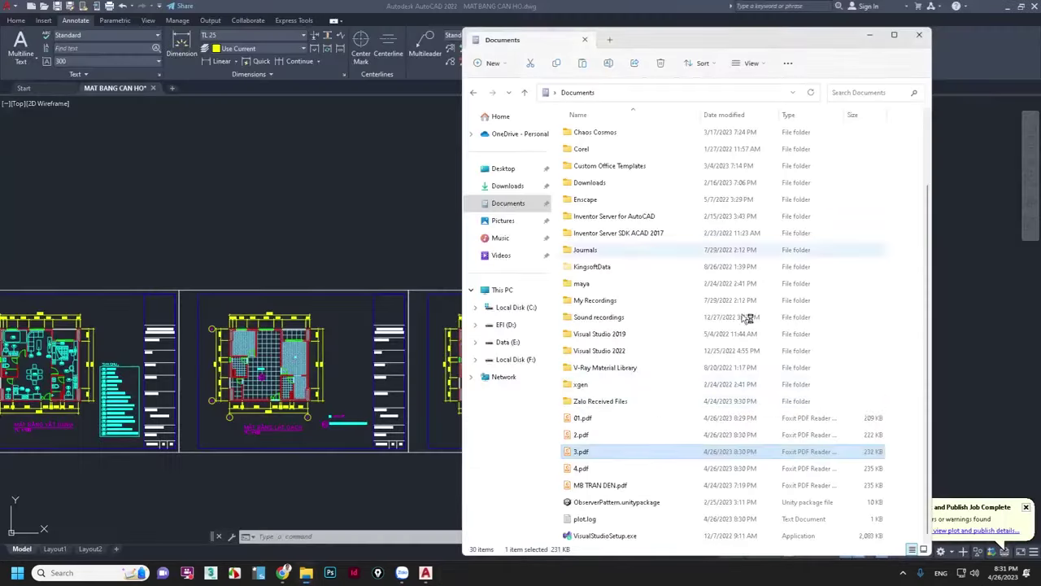
{"action": "double_click", "coordinate": [595, 470]}
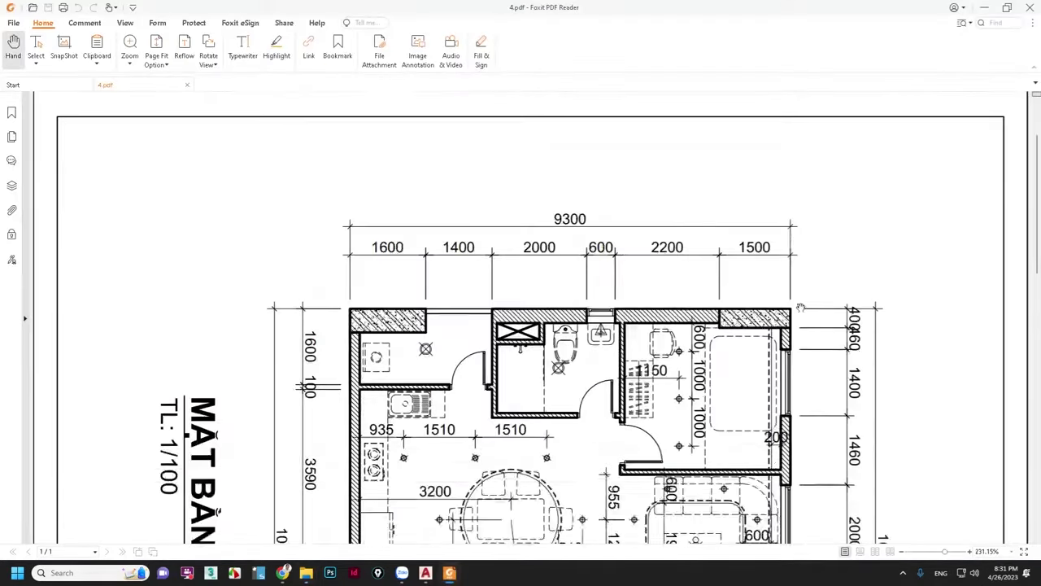
{"action": "scroll", "coordinate": [800, 326], "scroll_direction": "down", "scroll_amount": 5}
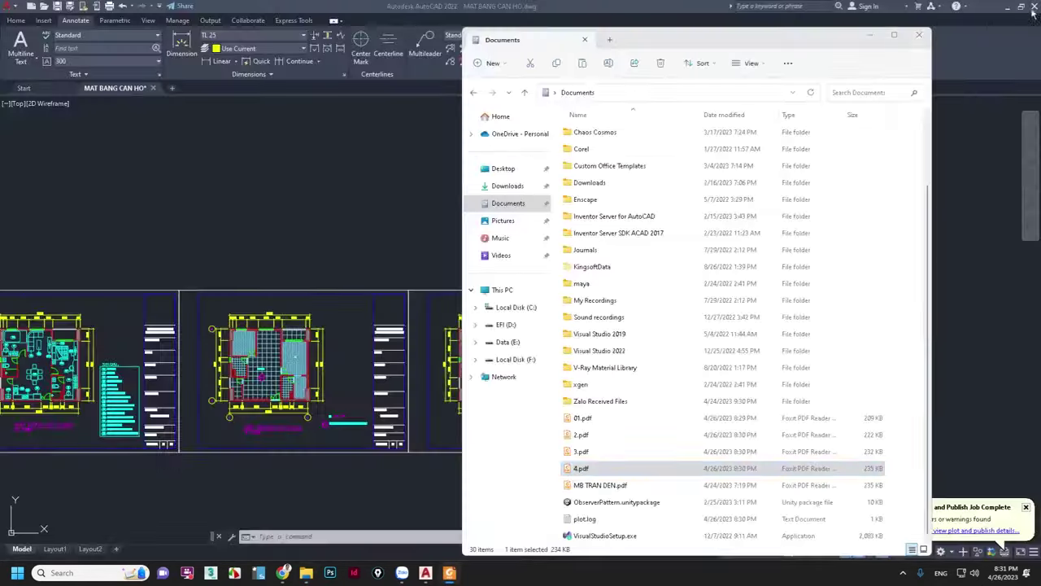
{"action": "left_click", "coordinate": [1030, 7]}
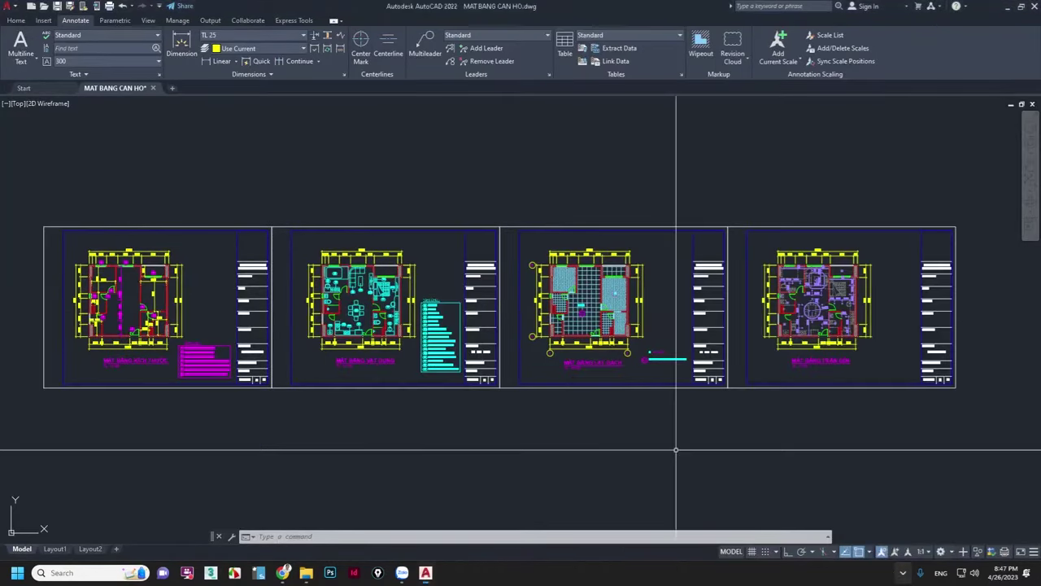
{"action": "middle_click_drag", "start_coordinate": [556, 409], "coordinate": [635, 422]}
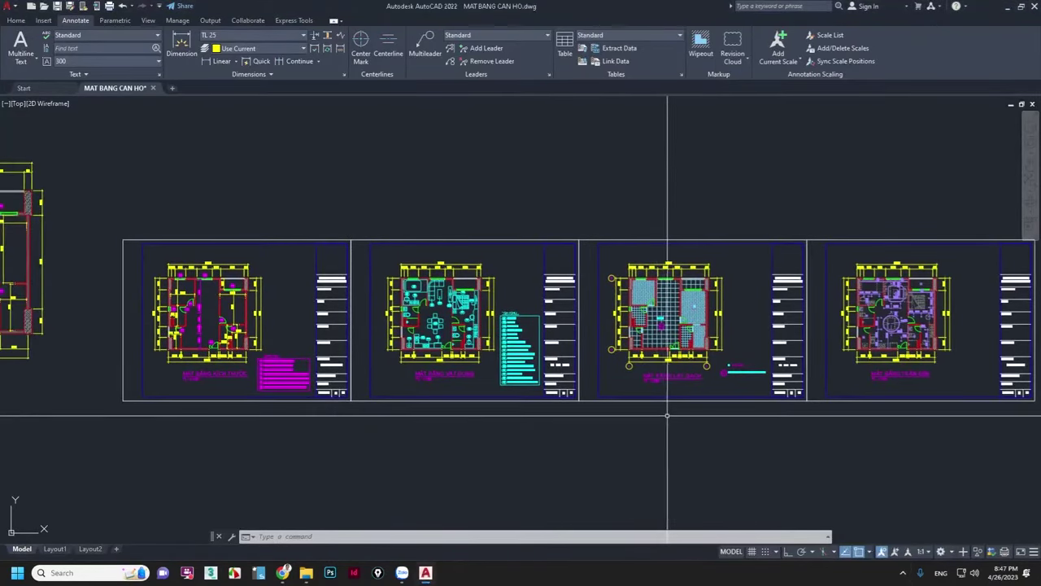
{"action": "middle_click_drag", "start_coordinate": [710, 449], "coordinate": [660, 453]}
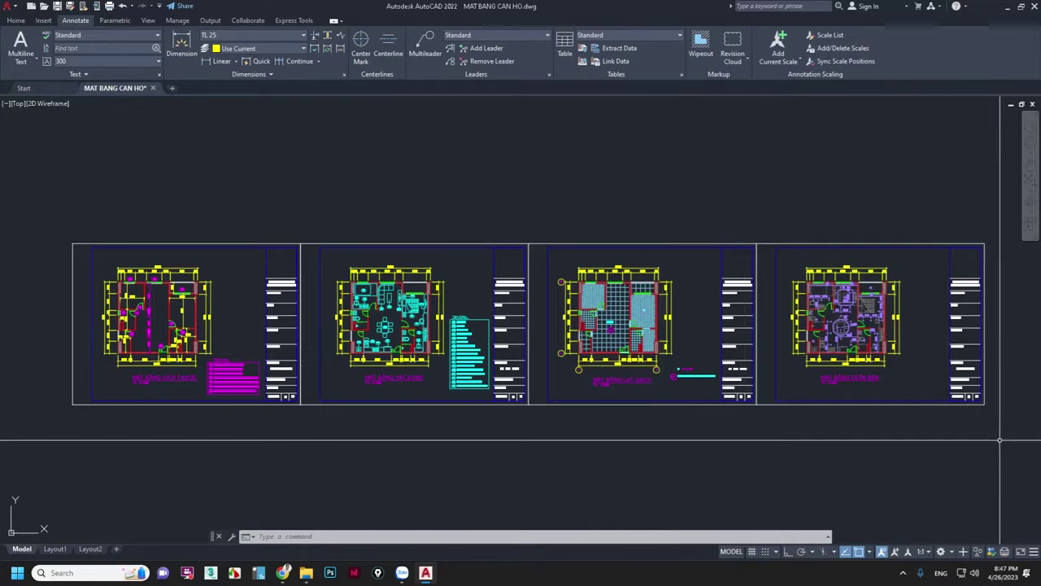
{"action": "mouse_move", "coordinate": [402, 573]}
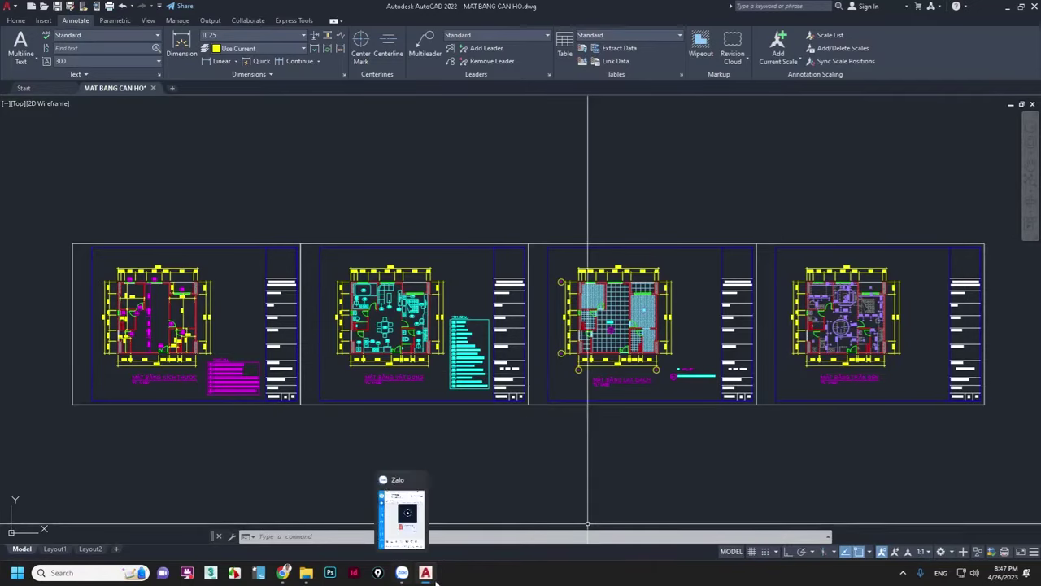
Step: Run Setup.exe from PdfFactory.Pro.v6.25_, accept the licence for single-computer use, and finish installing
{"action": "left_click", "coordinate": [306, 573]}
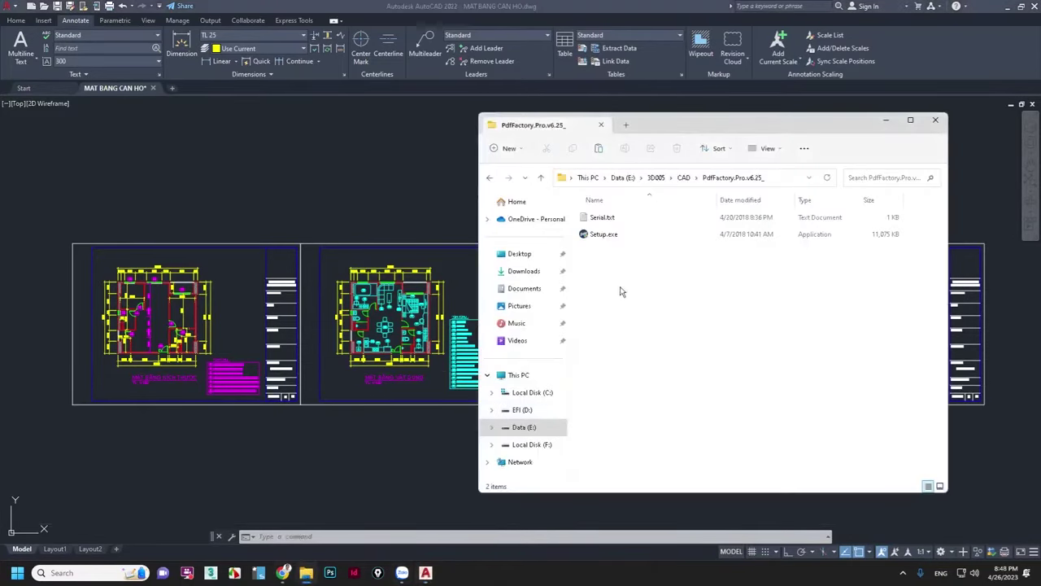
{"action": "double_click", "coordinate": [618, 236]}
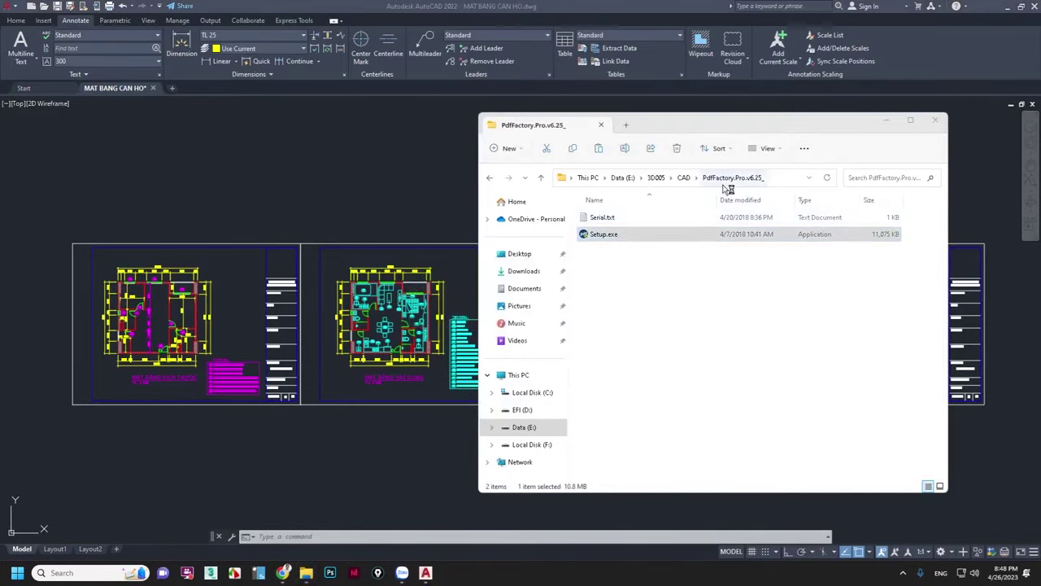
{"action": "left_click", "coordinate": [592, 363]}
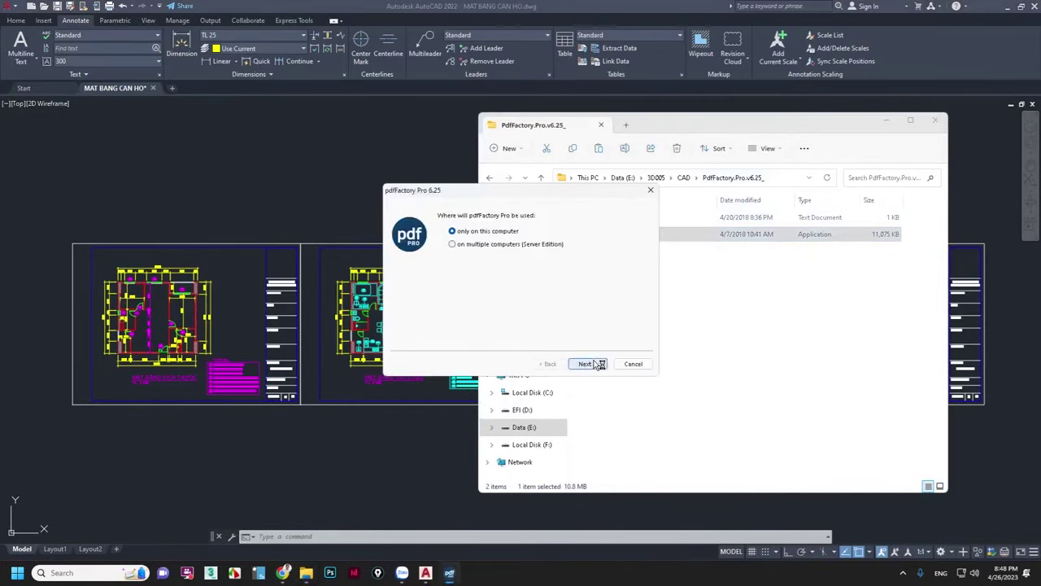
{"action": "left_click", "coordinate": [594, 364]}
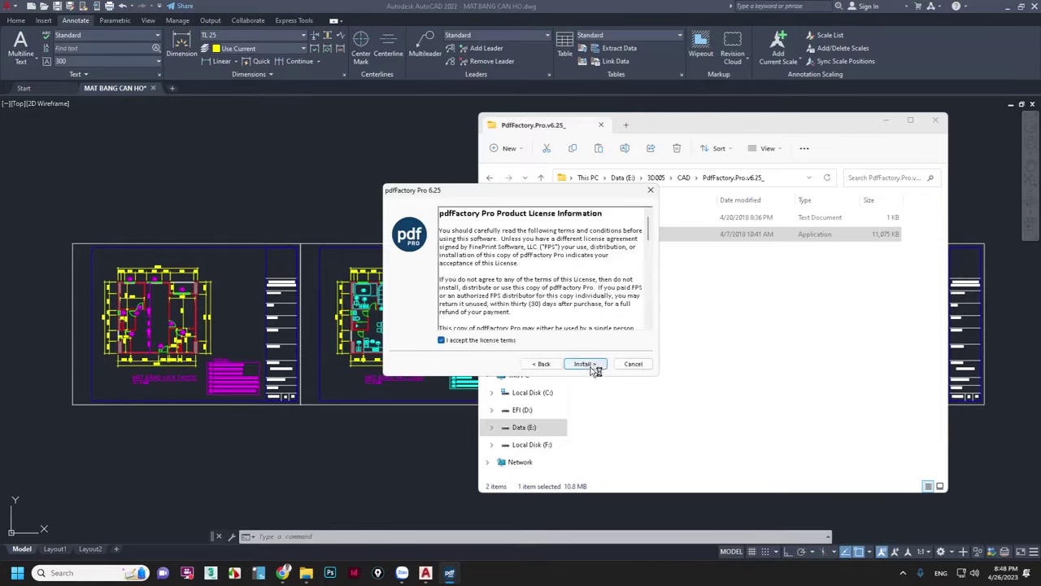
{"action": "left_click", "coordinate": [592, 364]}
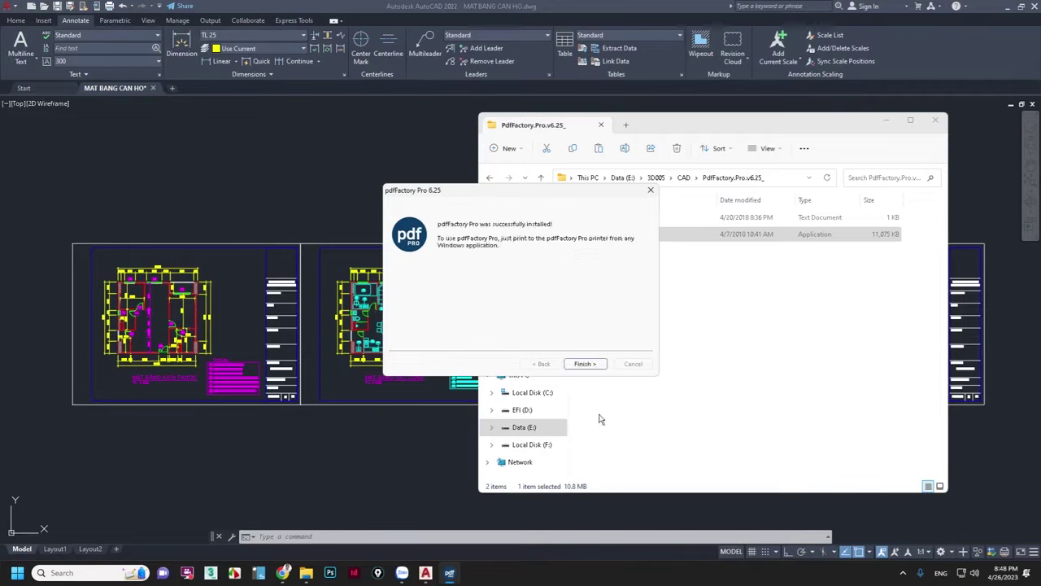
{"action": "left_click", "coordinate": [585, 363]}
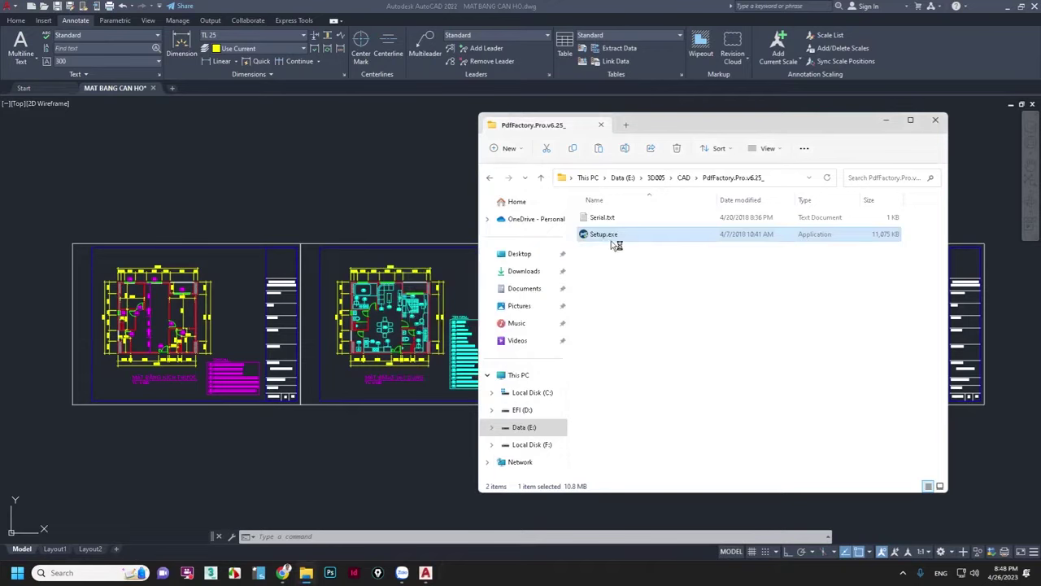
Step: View the two licence key lines in Serial.txt, close Notepad, and minimize the folder window
{"action": "double_click", "coordinate": [602, 218]}
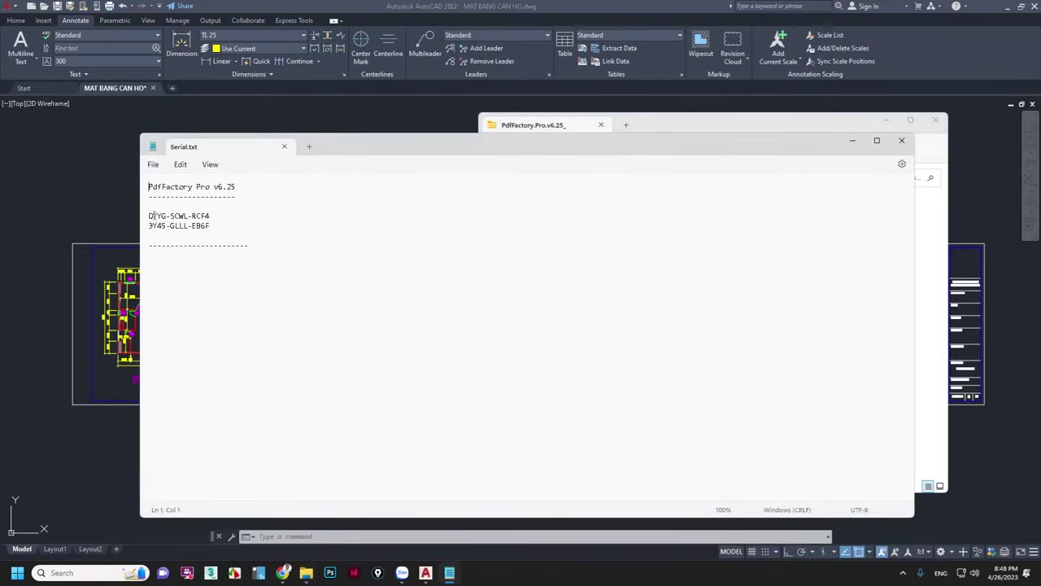
{"action": "left_click_drag", "start_coordinate": [150, 215], "coordinate": [214, 226]}
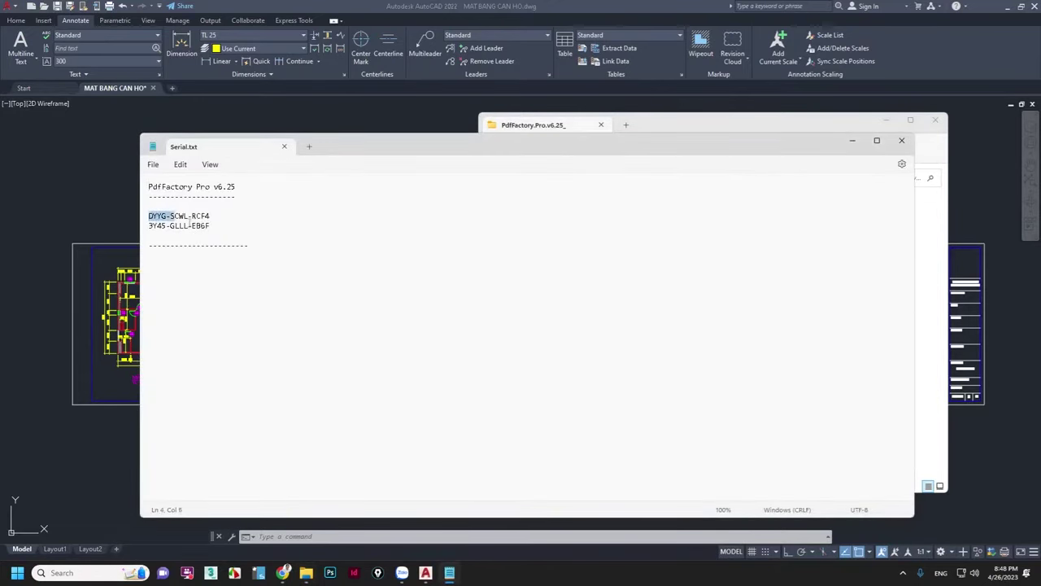
{"action": "left_click", "coordinate": [902, 140]}
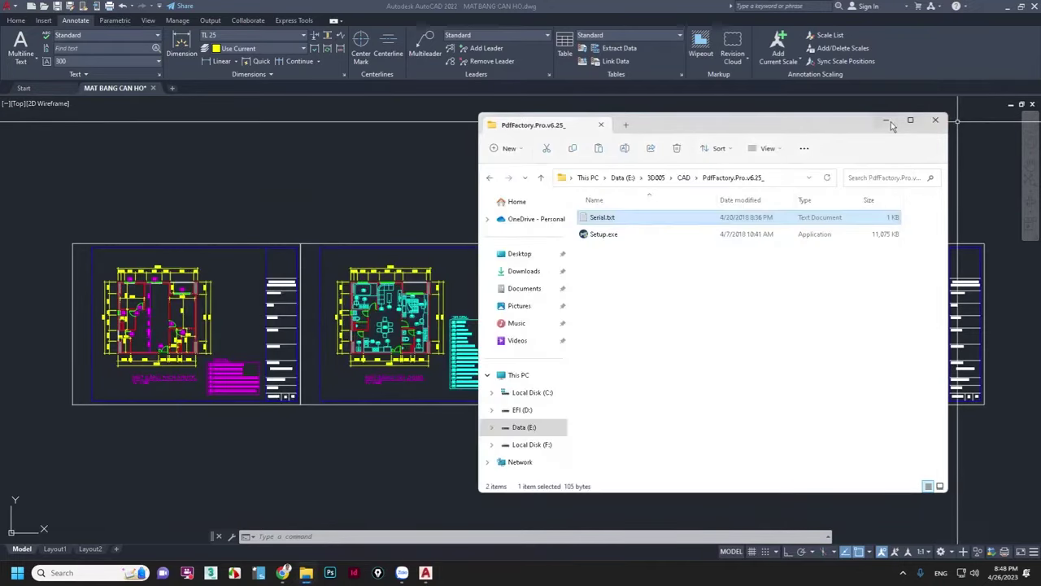
{"action": "left_click", "coordinate": [887, 121]}
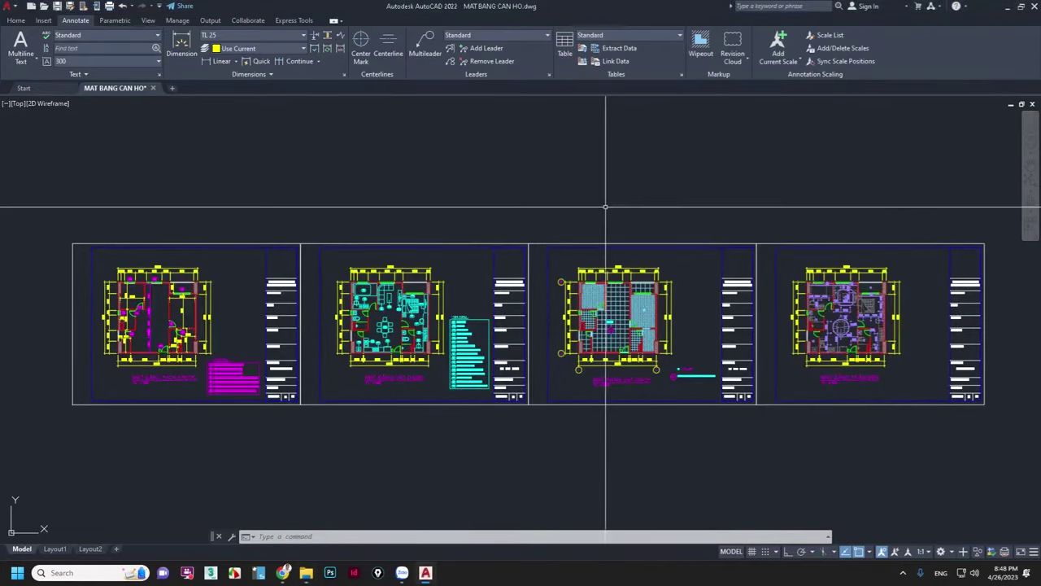
Step: Set the plot printer to pdfFactory Pro with A4 paper
{"action": "key", "text": "ctrl+p"}
{"action": "left_click", "coordinate": [424, 205]}
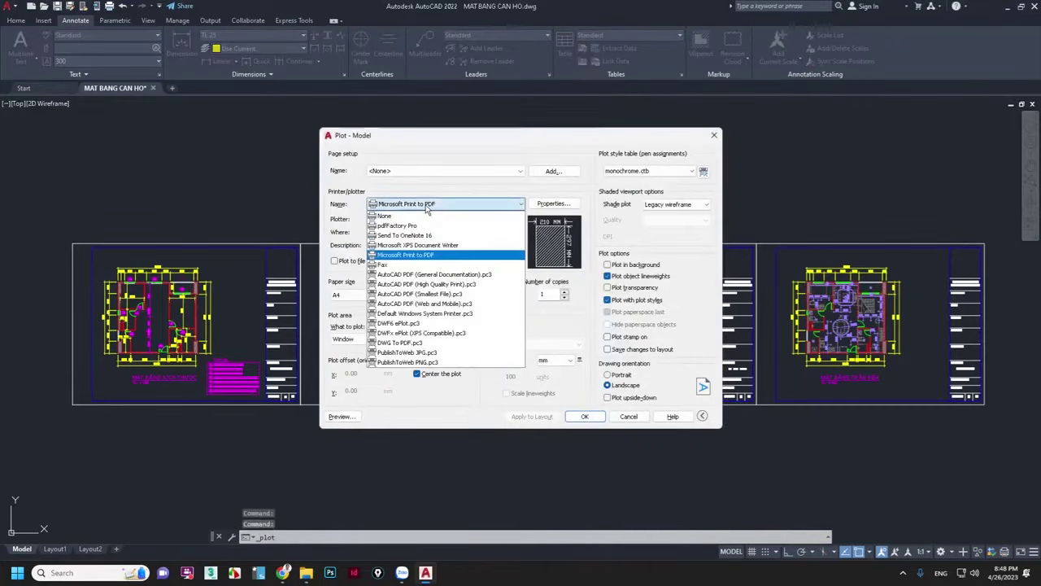
{"action": "left_click", "coordinate": [412, 226]}
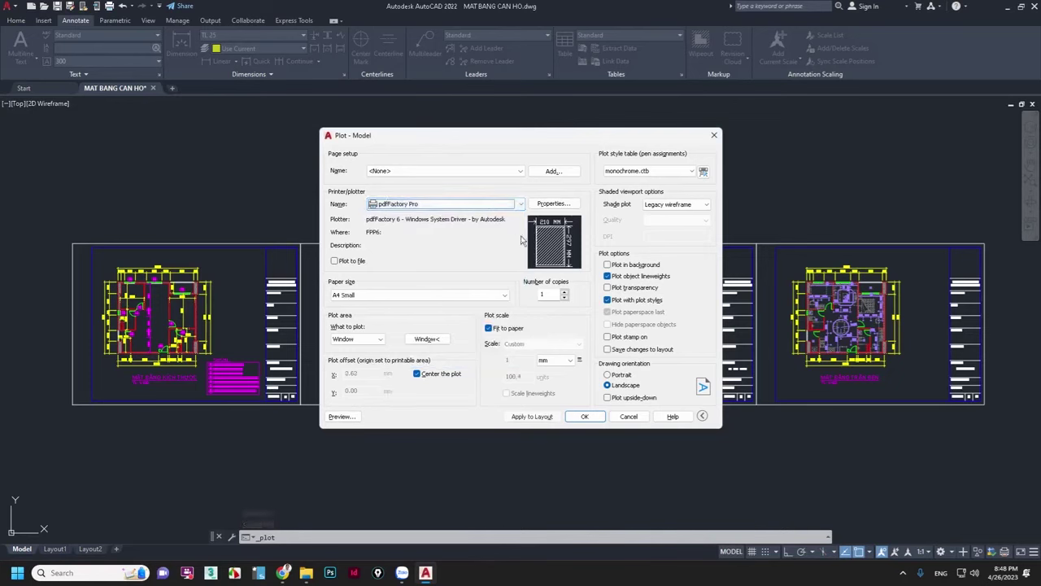
{"action": "left_click", "coordinate": [465, 296]}
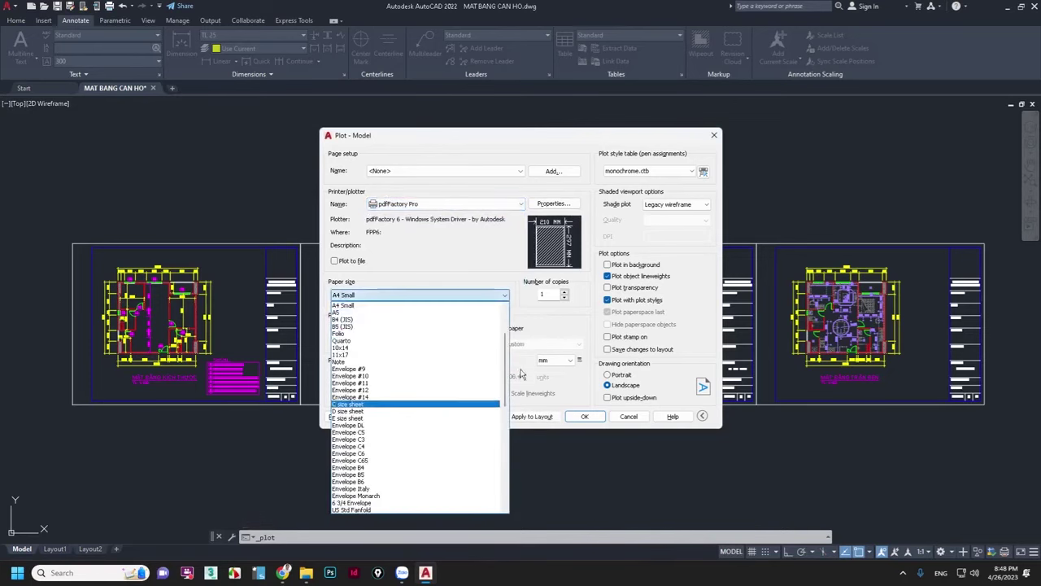
{"action": "scroll", "coordinate": [504, 380], "scroll_direction": "up", "scroll_amount": 1}
{"action": "scroll", "coordinate": [504, 380], "scroll_direction": "up", "scroll_amount": 1}
{"action": "scroll", "coordinate": [488, 376], "scroll_direction": "up", "scroll_amount": 1}
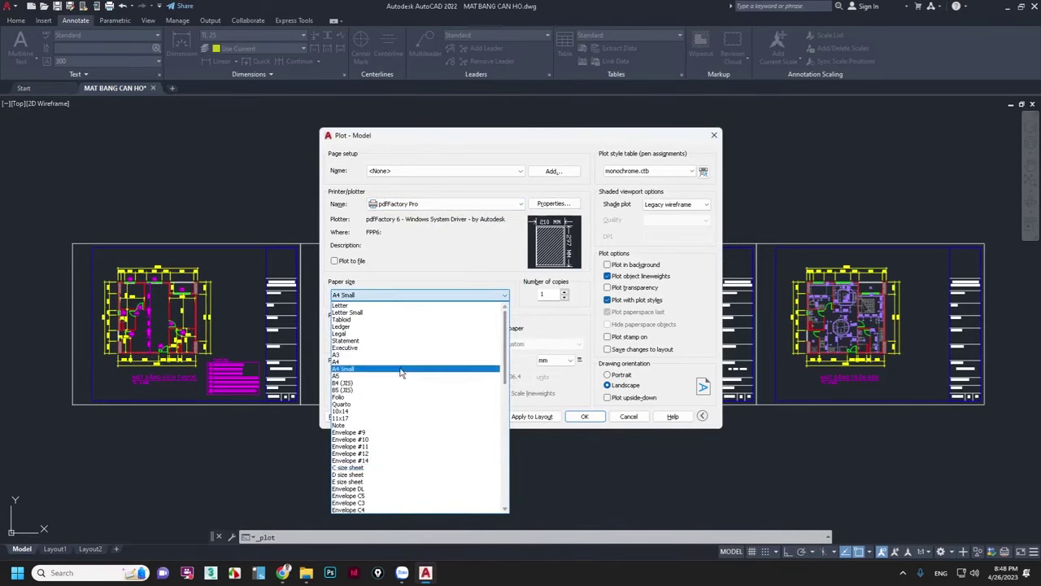
{"action": "left_click", "coordinate": [400, 362]}
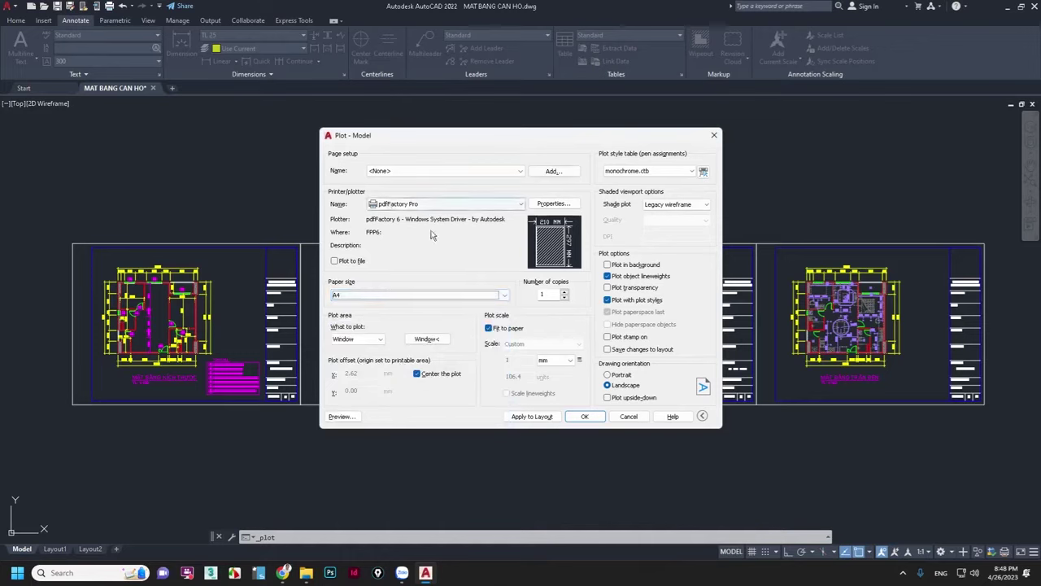
Step: Window the first floor-plan frame as the plot area and preview it
{"action": "left_click", "coordinate": [440, 341]}
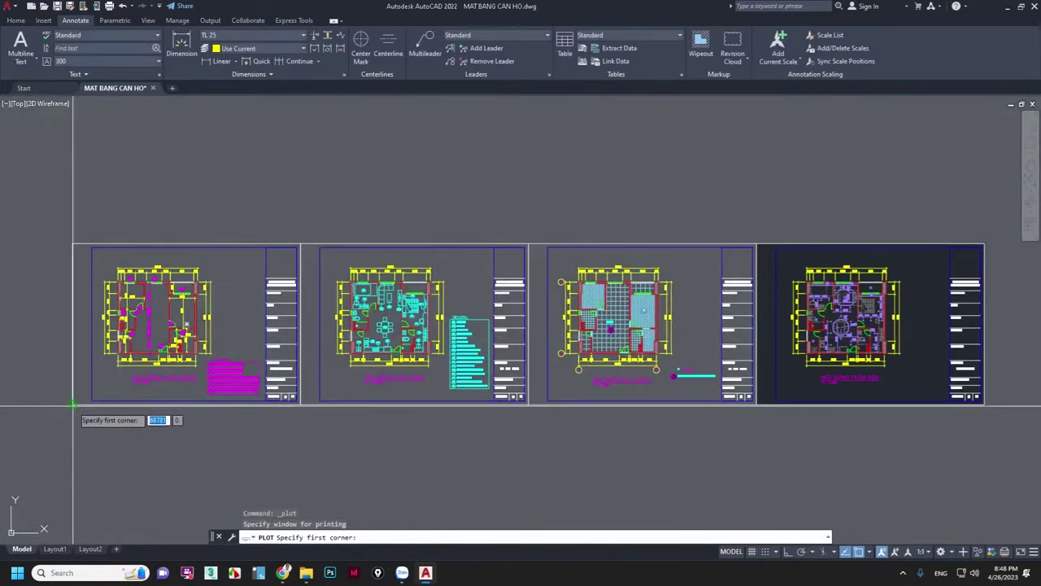
{"action": "left_click", "coordinate": [74, 404]}
{"action": "left_click", "coordinate": [301, 243]}
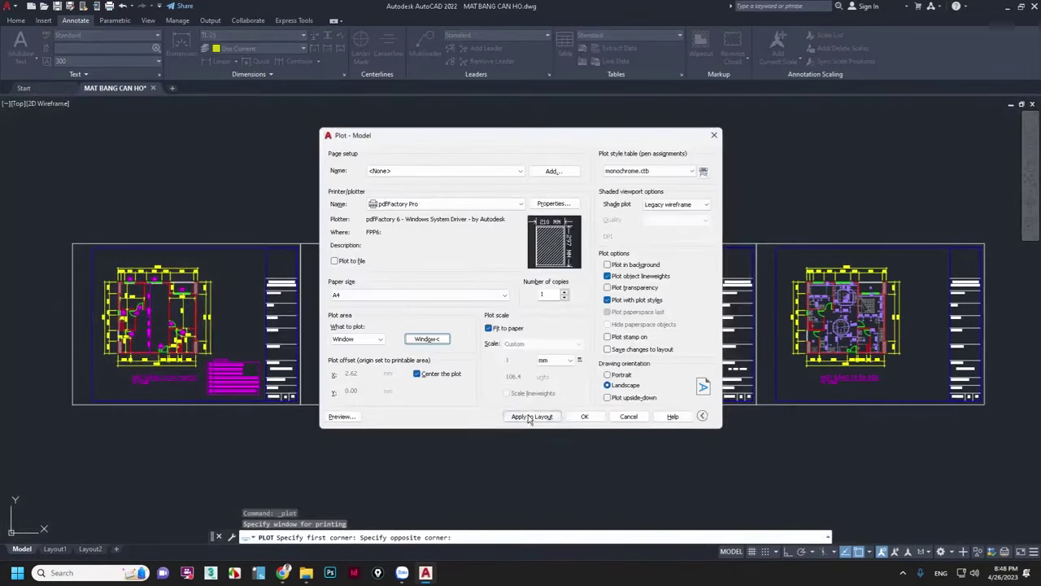
{"action": "left_click", "coordinate": [340, 417]}
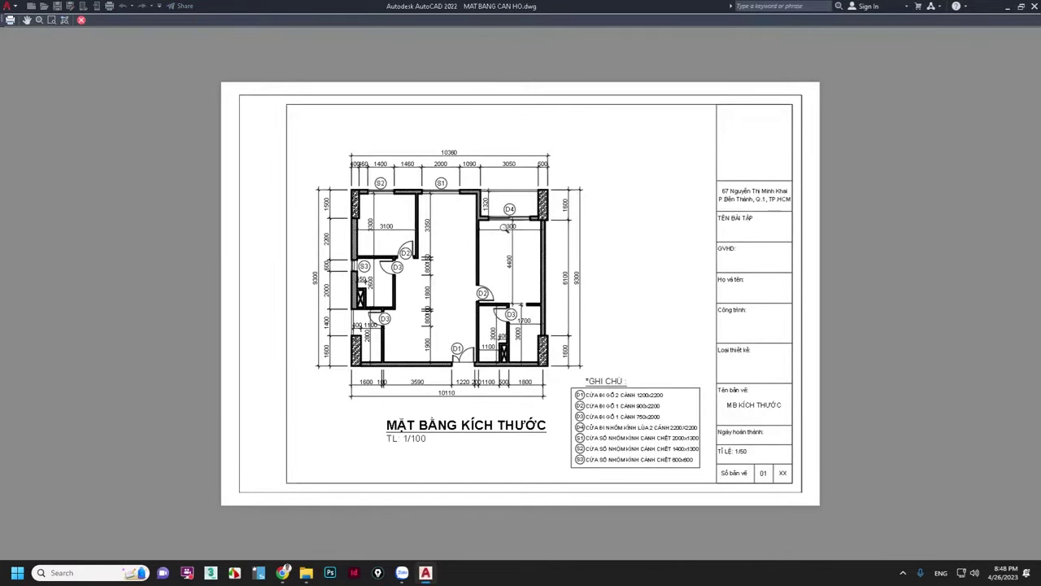
Step: Send the previewed first frame to pdfFactory Pro, confirm its registration, and minimize it
{"action": "right_click", "coordinate": [505, 228]}
{"action": "left_click", "coordinate": [530, 248]}
{"action": "type", "text": "INT"}
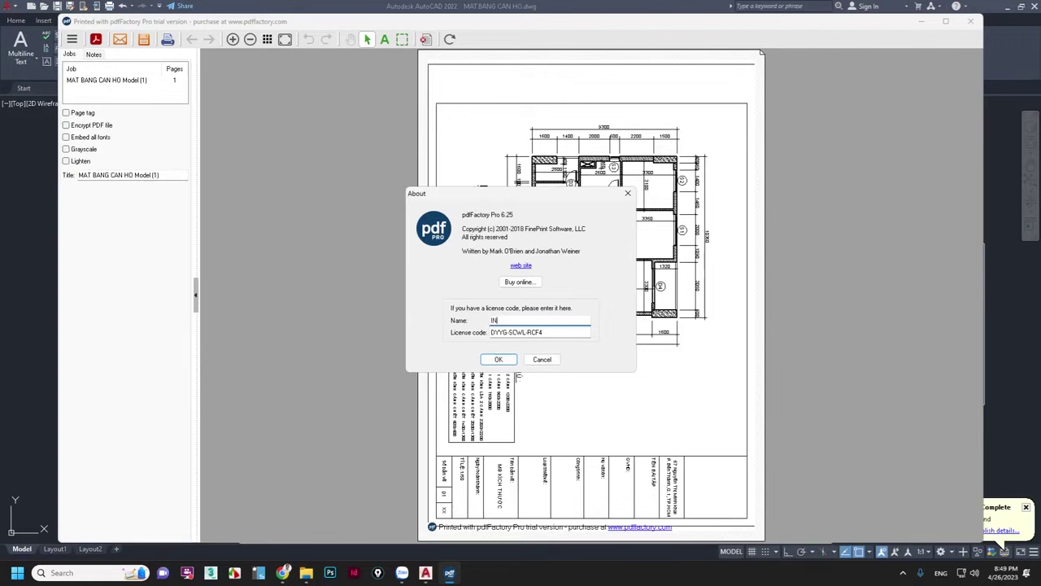
{"action": "left_click", "coordinate": [498, 360]}
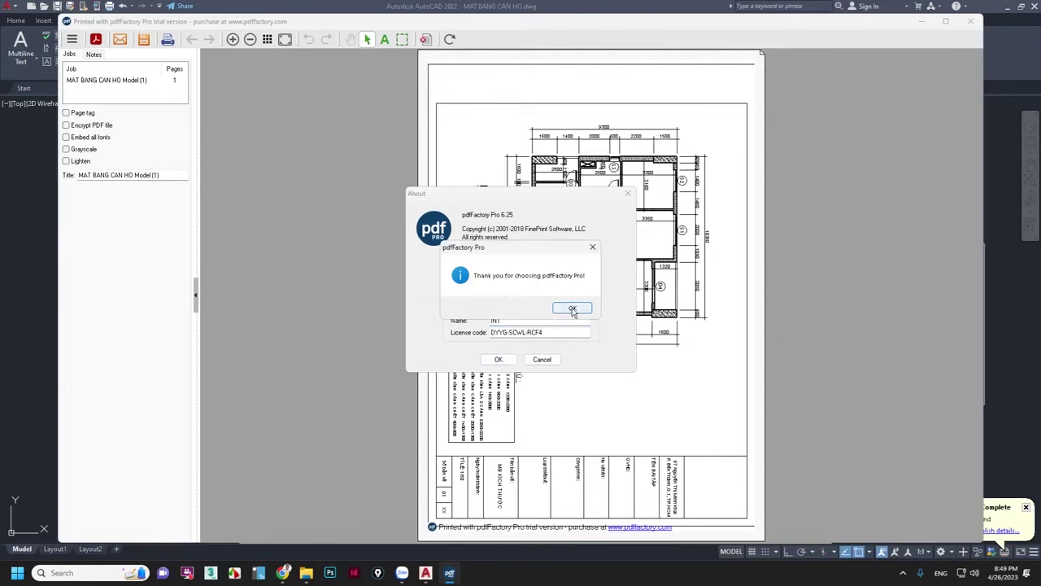
{"action": "left_click", "coordinate": [572, 307]}
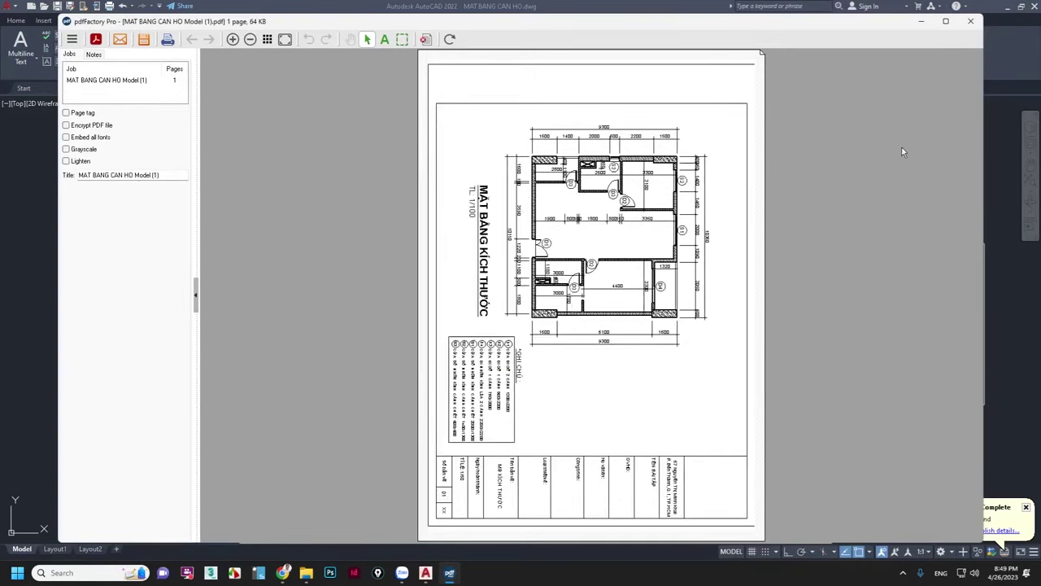
{"action": "left_click", "coordinate": [924, 25]}
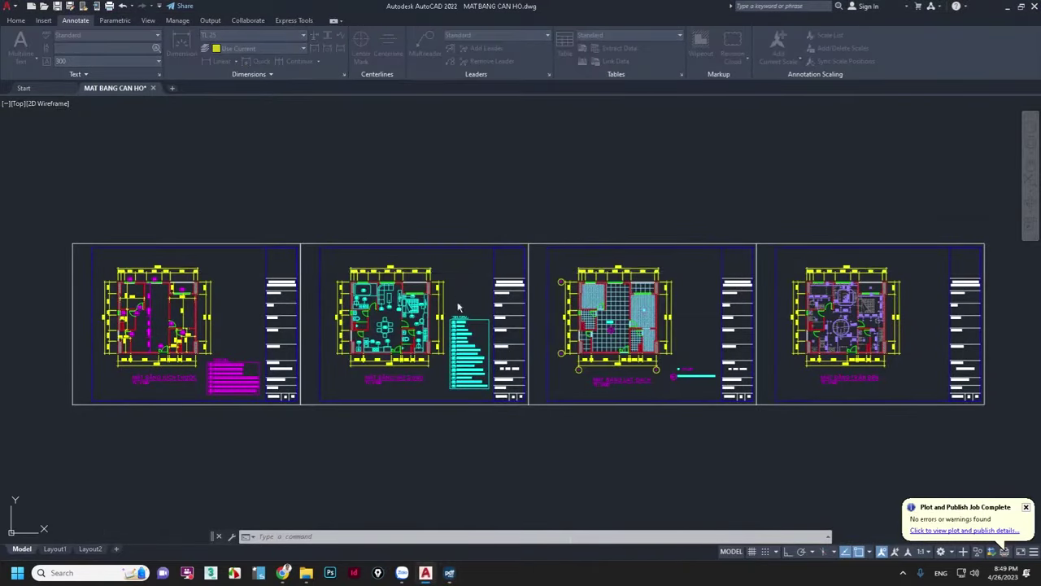
Step: Plot the second floor-plan frame by window to pdfFactory Pro
{"action": "key", "text": "ctrl+p"}
{"action": "left_click", "coordinate": [435, 341]}
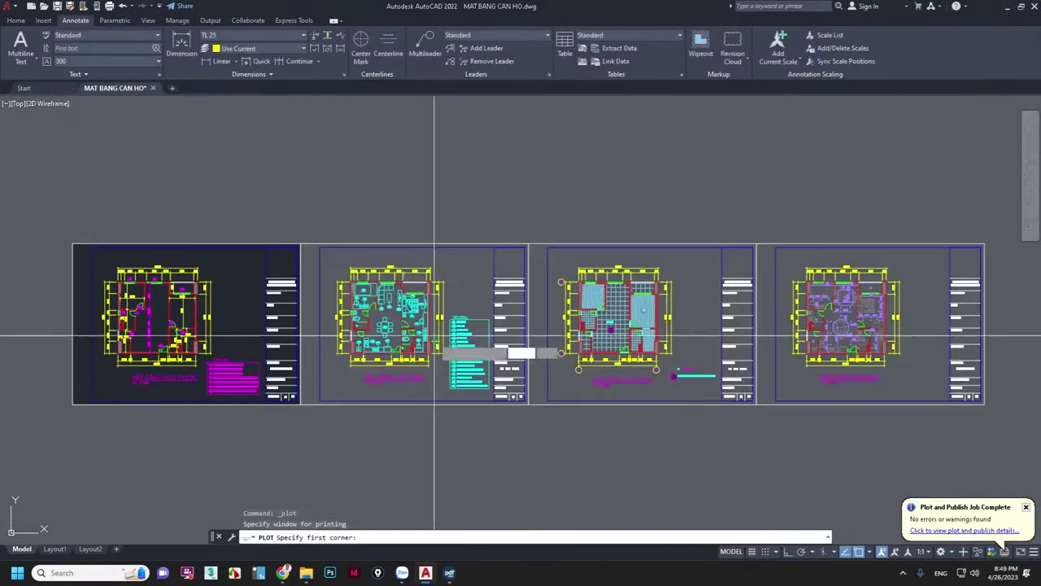
{"action": "left_click", "coordinate": [299, 404]}
{"action": "left_click", "coordinate": [530, 244]}
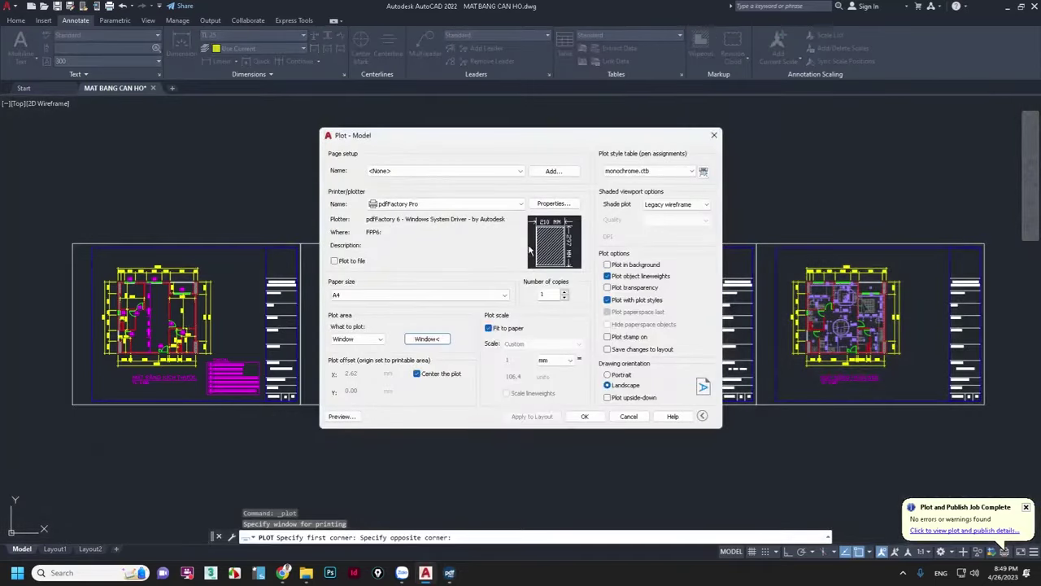
{"action": "left_click", "coordinate": [584, 416]}
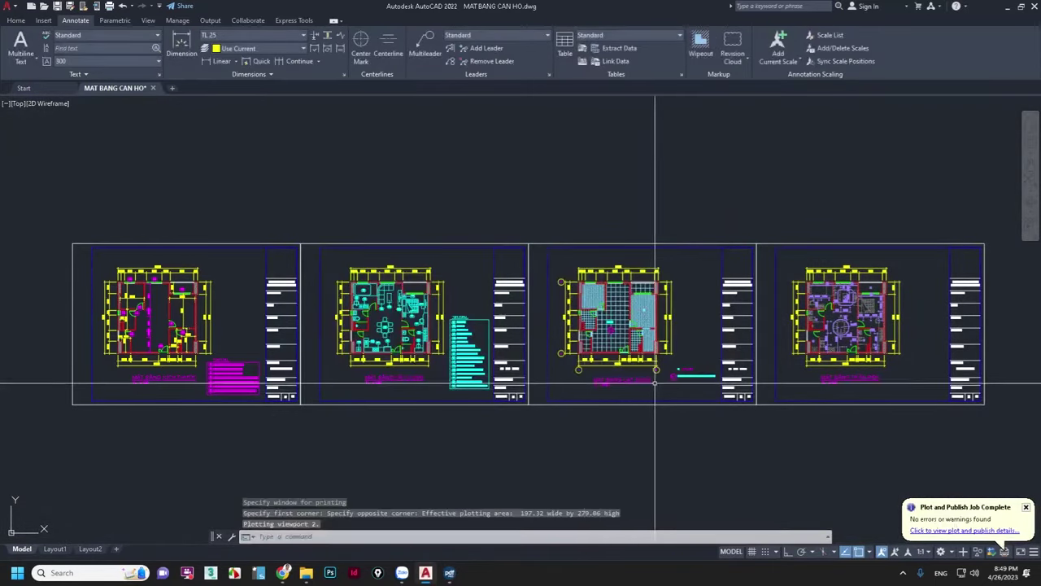
Step: Plot the third floor-plan frame by window to pdfFactory Pro
{"action": "key", "text": "ctrl+p"}
{"action": "left_click", "coordinate": [431, 338]}
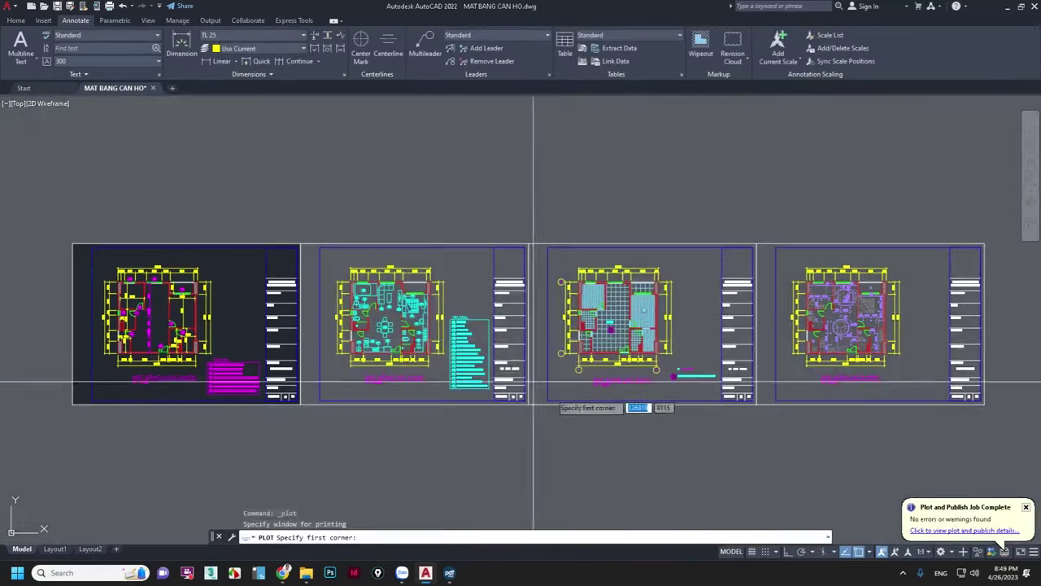
{"action": "left_click", "coordinate": [529, 405]}
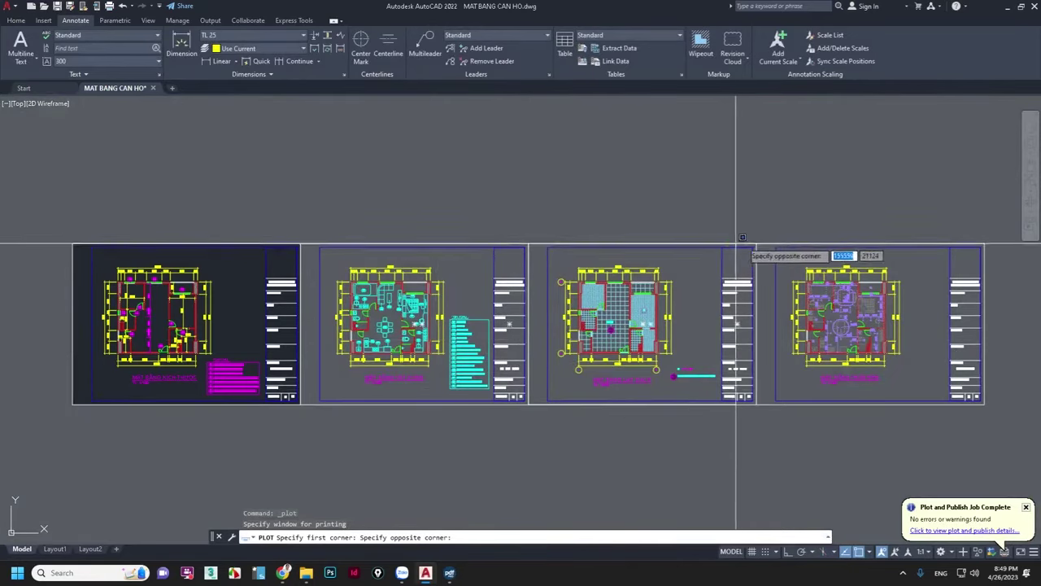
{"action": "left_click", "coordinate": [761, 234]}
{"action": "left_click", "coordinate": [584, 416]}
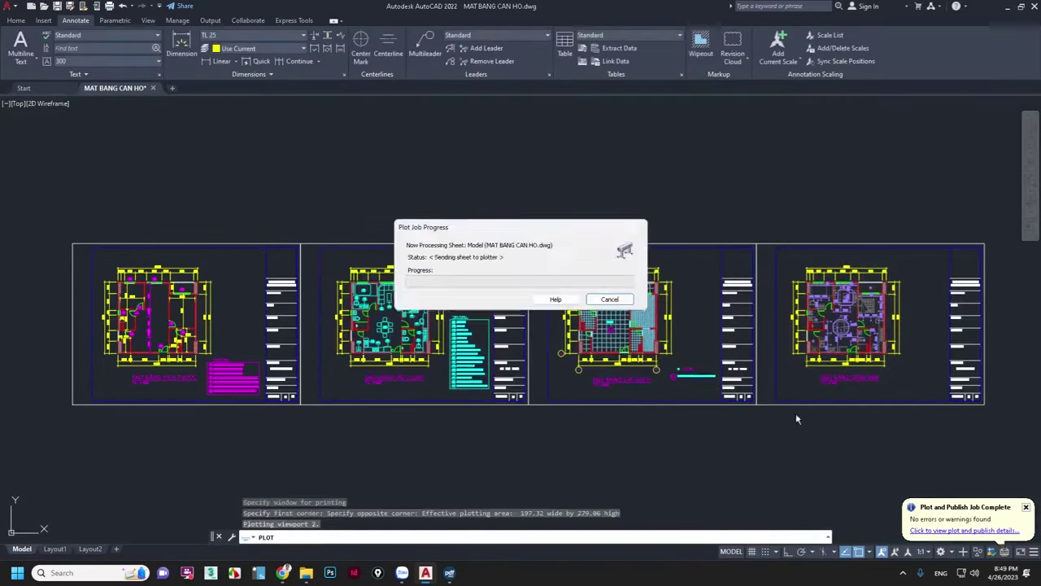
Step: Plot the fourth floor-plan frame by window to pdfFactory Pro
{"action": "middle_click_drag", "start_coordinate": [796, 413], "coordinate": [604, 412]}
{"action": "key", "text": "ctrl+p"}
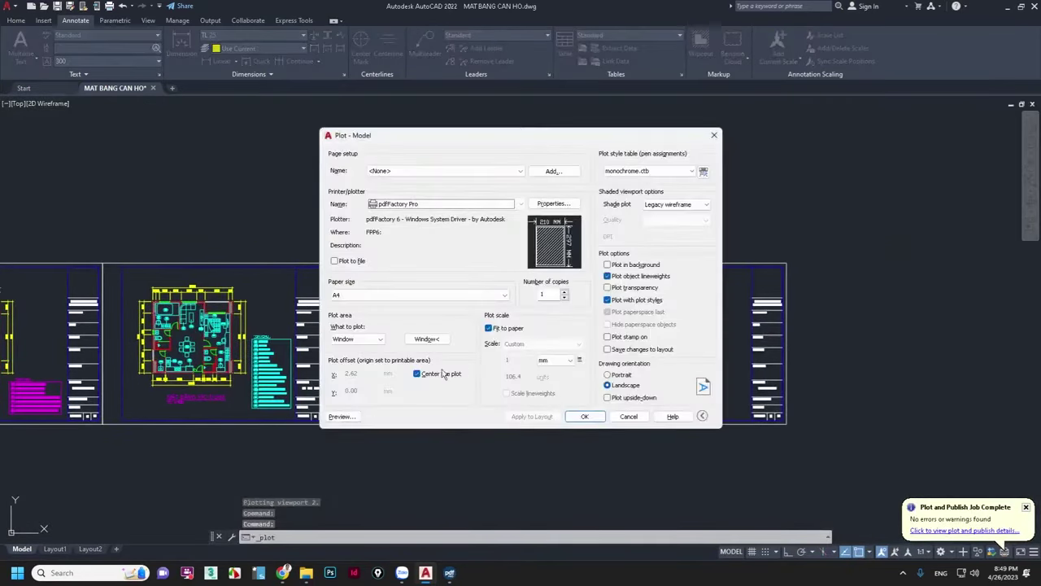
{"action": "left_click", "coordinate": [426, 338]}
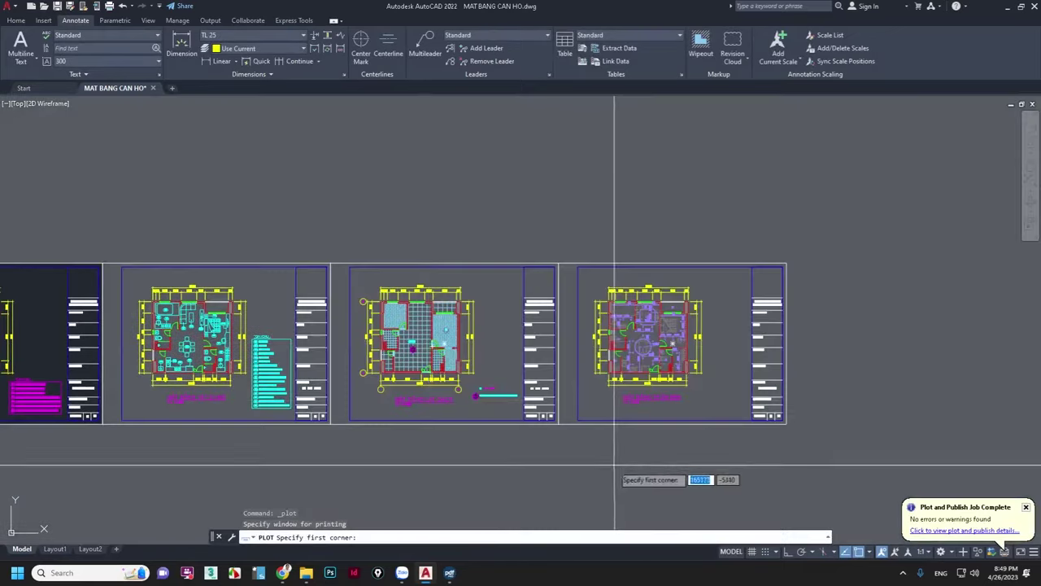
{"action": "left_click", "coordinate": [560, 423]}
{"action": "left_click", "coordinate": [784, 263]}
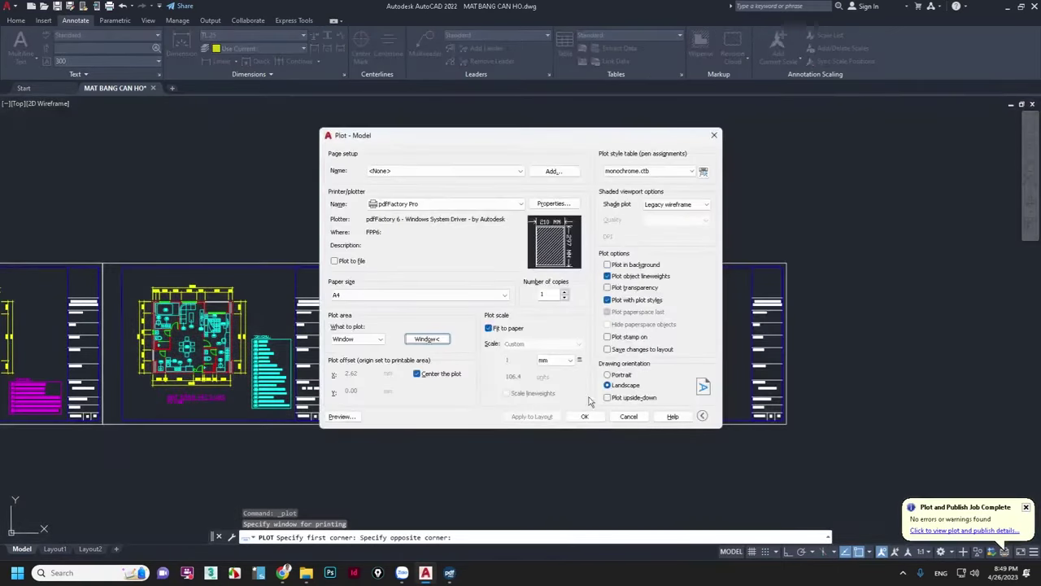
{"action": "left_click", "coordinate": [584, 416]}
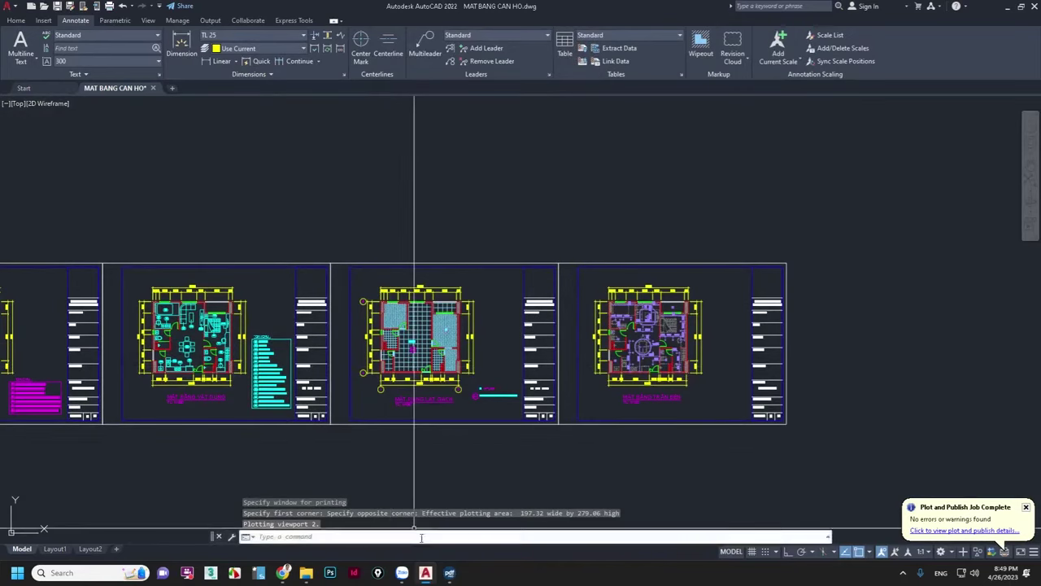
{"action": "left_click", "coordinate": [449, 573]}
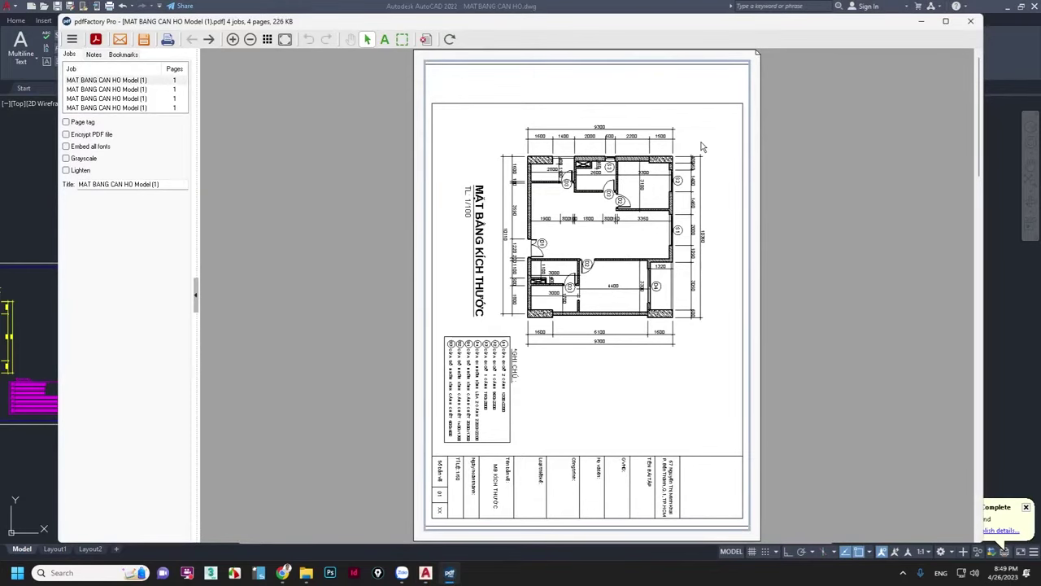
Step: Rotate the first page three quarter-turns so the MẶT BẰNG KÍCH THƯỚC sheet reads upright
{"action": "key", "text": "alt"}
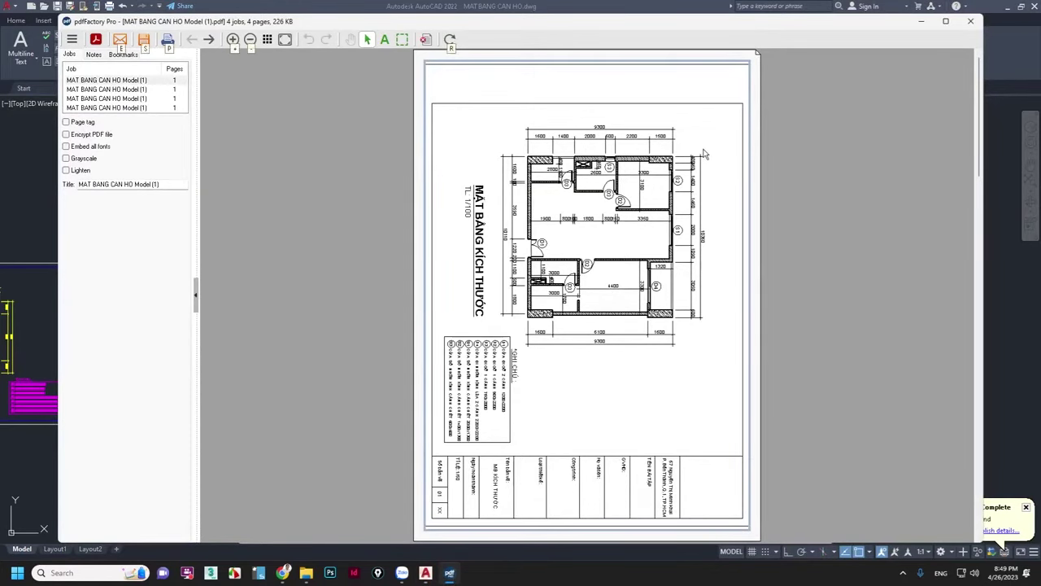
{"action": "key", "text": "alt"}
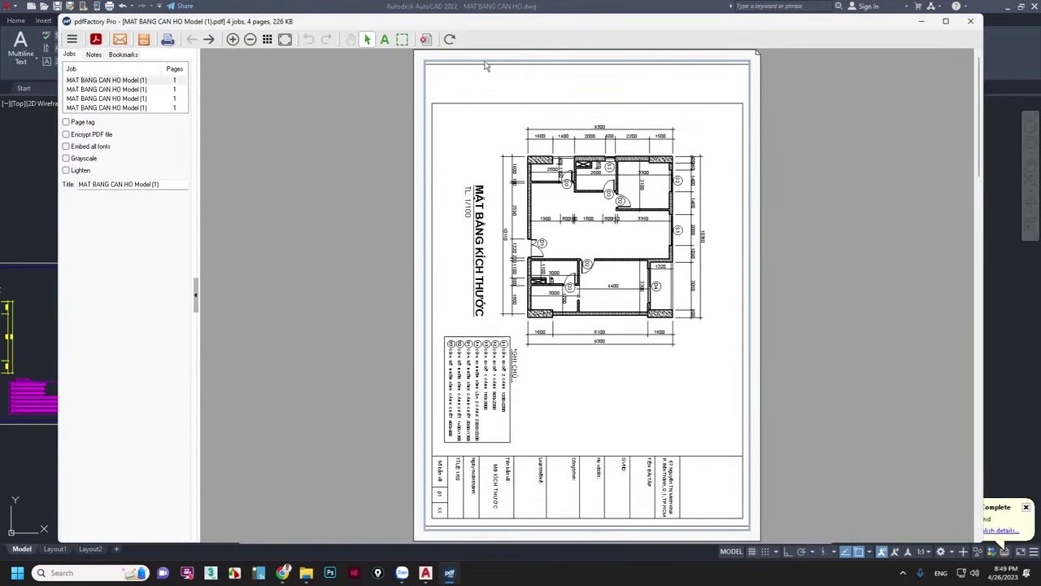
{"action": "left_click", "coordinate": [450, 40]}
{"action": "left_click", "coordinate": [450, 40]}
{"action": "left_click", "coordinate": [450, 40]}
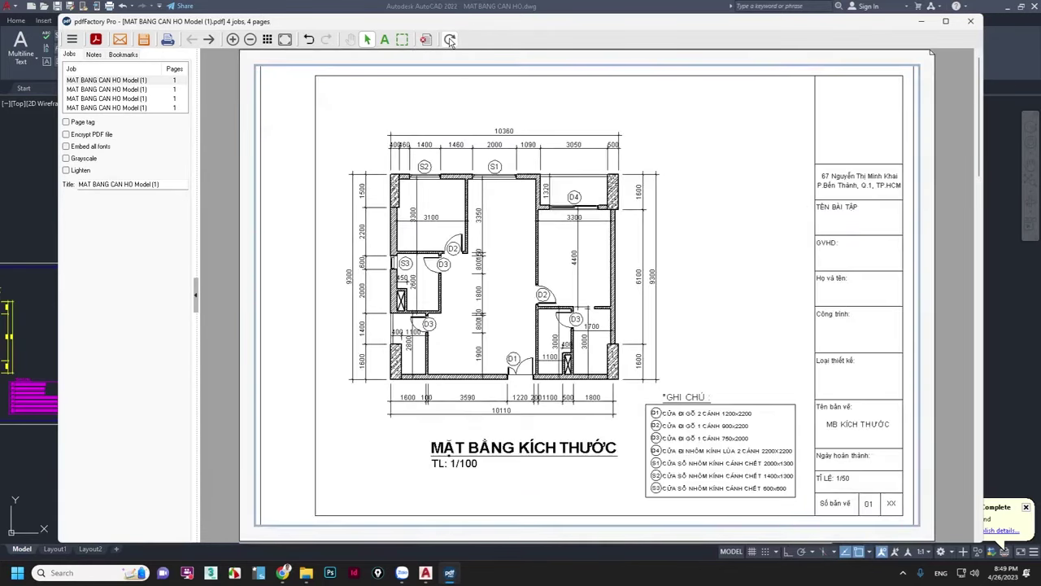
Step: Save the four-page PDF as 'CONG TRINH VI DAI CUA TUI NE.pdf' and close pdfFactory Pro
{"action": "left_click", "coordinate": [143, 39]}
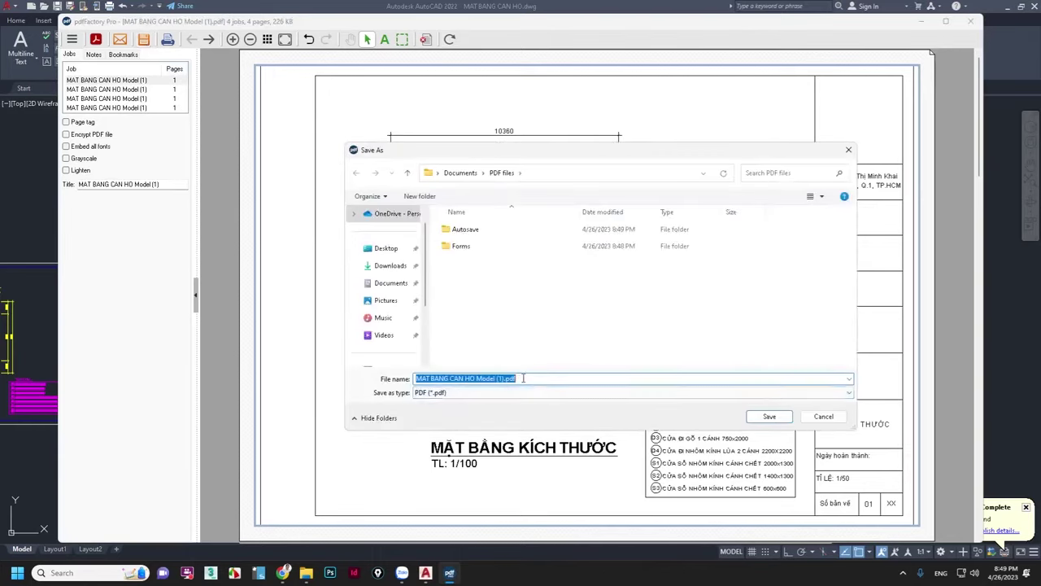
{"action": "type", "text": "CONG TRINH VI DAI CUA TUI NE"}
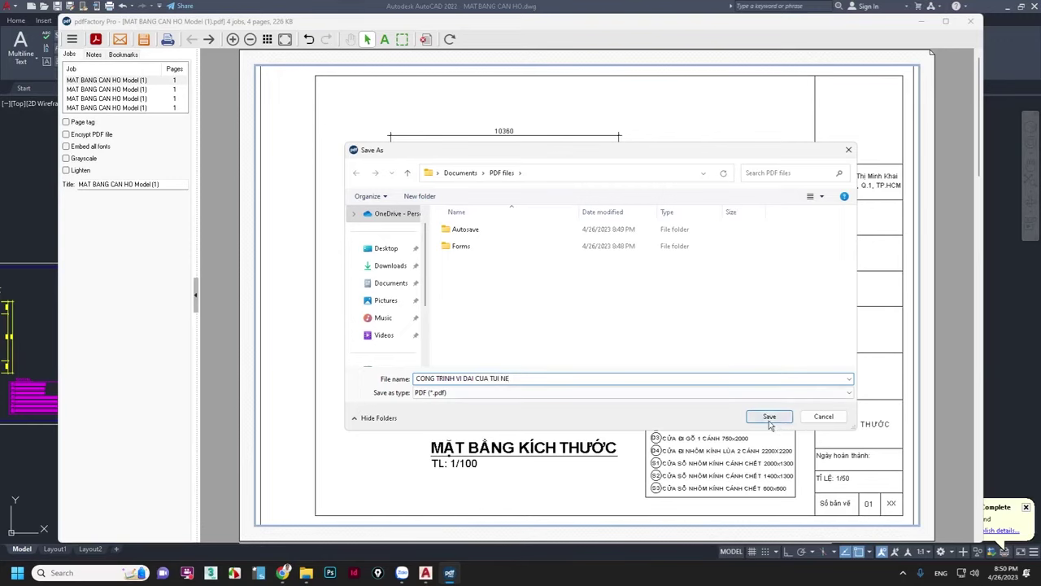
{"action": "left_click", "coordinate": [769, 419]}
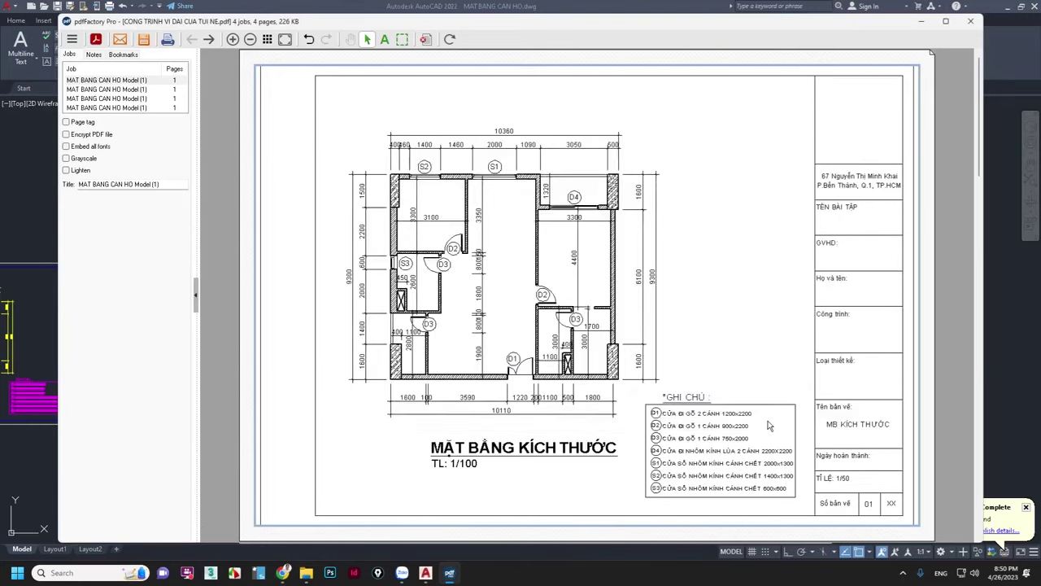
{"action": "left_click", "coordinate": [971, 20]}
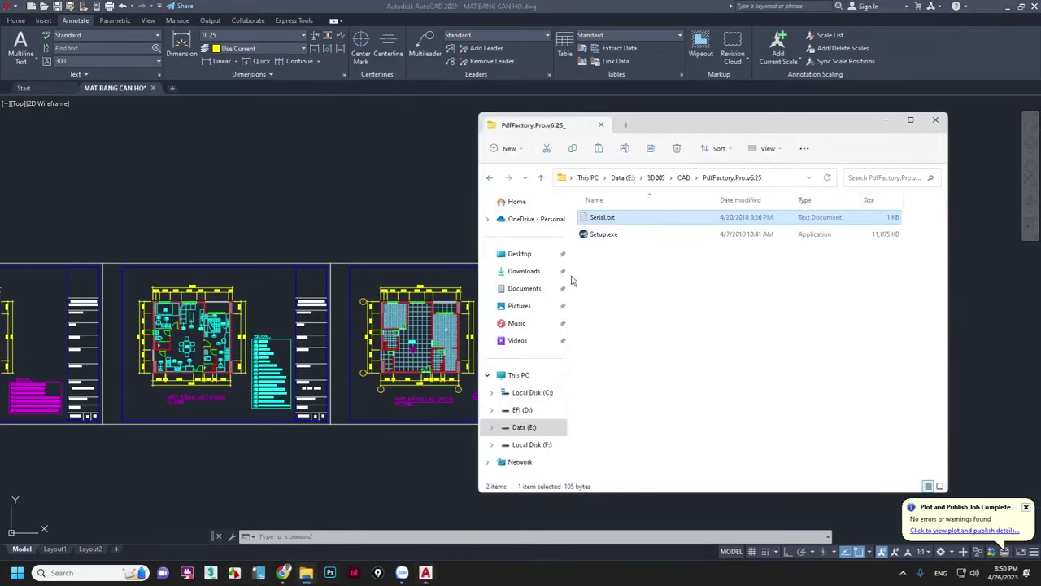
{"action": "left_click", "coordinate": [524, 288]}
Step: Open the PDF files folder in Documents to find CONG TRINH VI DAI CUA TUI NE.pdf
{"action": "scroll", "coordinate": [680, 407], "scroll_direction": "down", "scroll_amount": 3}
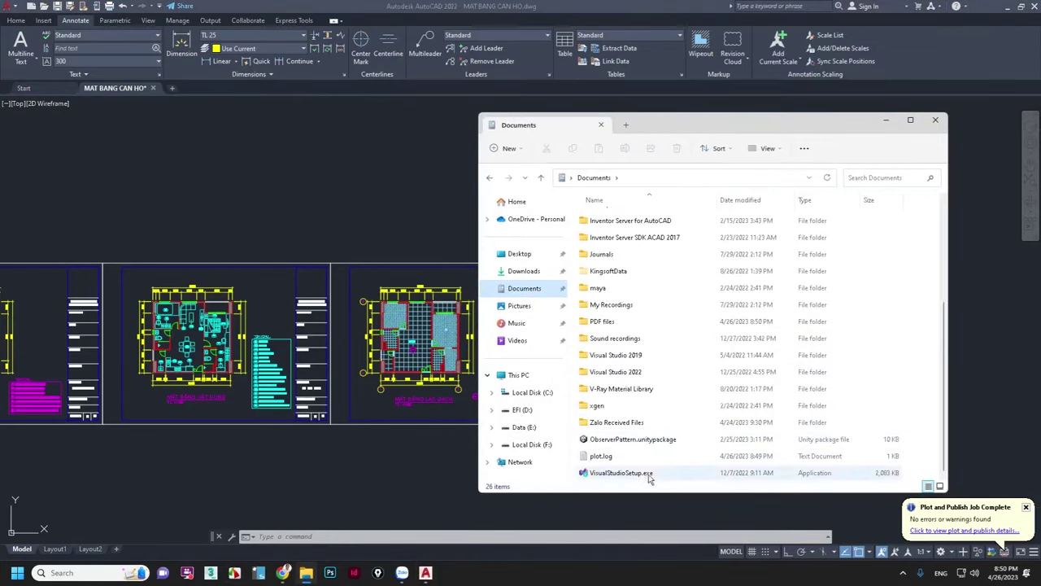
{"action": "scroll", "coordinate": [653, 367], "scroll_direction": "up", "scroll_amount": 2}
{"action": "scroll", "coordinate": [657, 339], "scroll_direction": "up", "scroll_amount": 1}
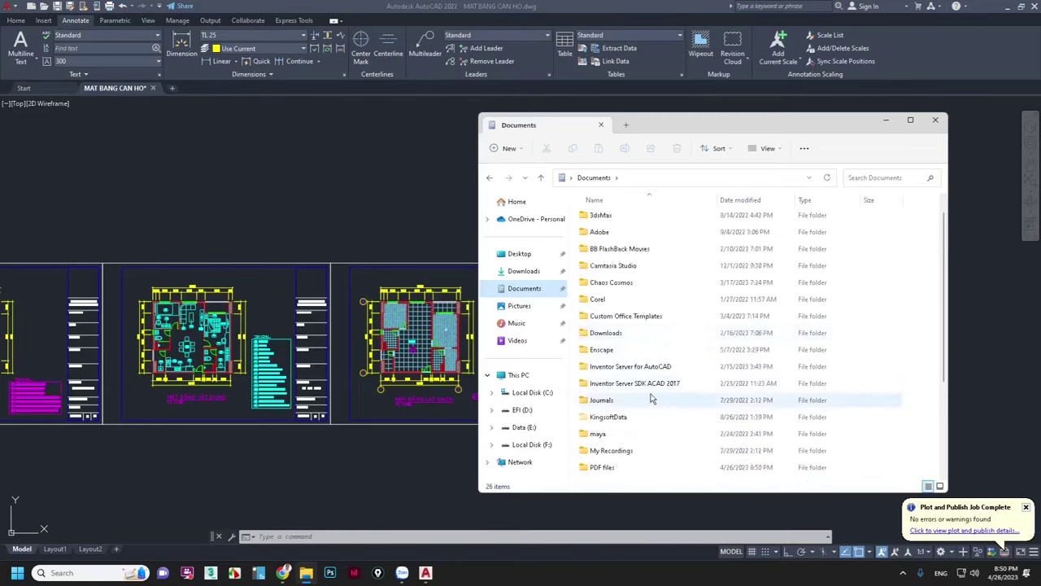
{"action": "double_click", "coordinate": [611, 470]}
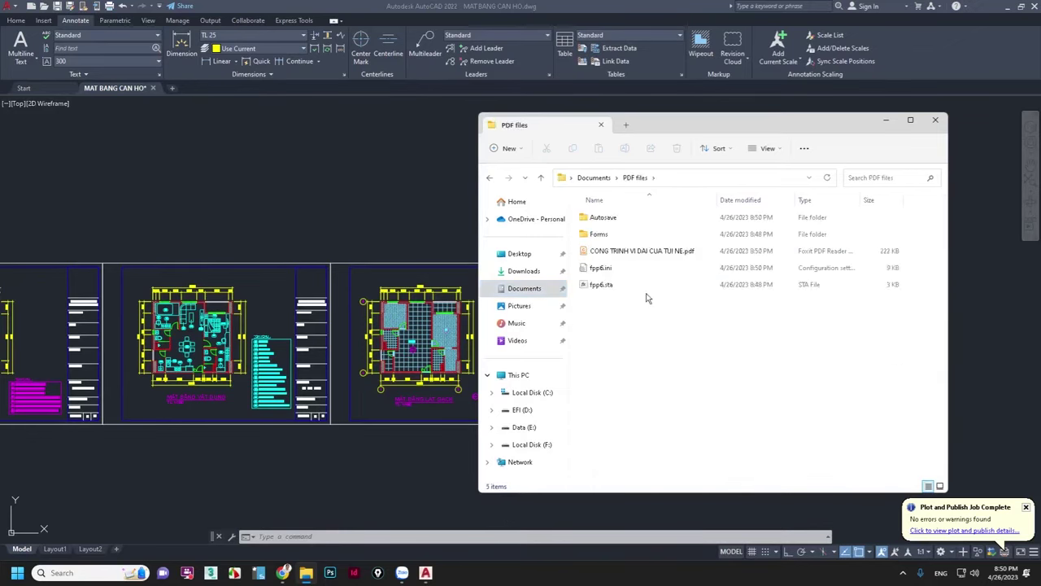
Step: Open CONG TRINH VI DAI CUA TUI NE.pdf in Foxit, scroll through all four pages, then close it
{"action": "left_click", "coordinate": [647, 254]}
{"action": "double_click", "coordinate": [647, 255]}
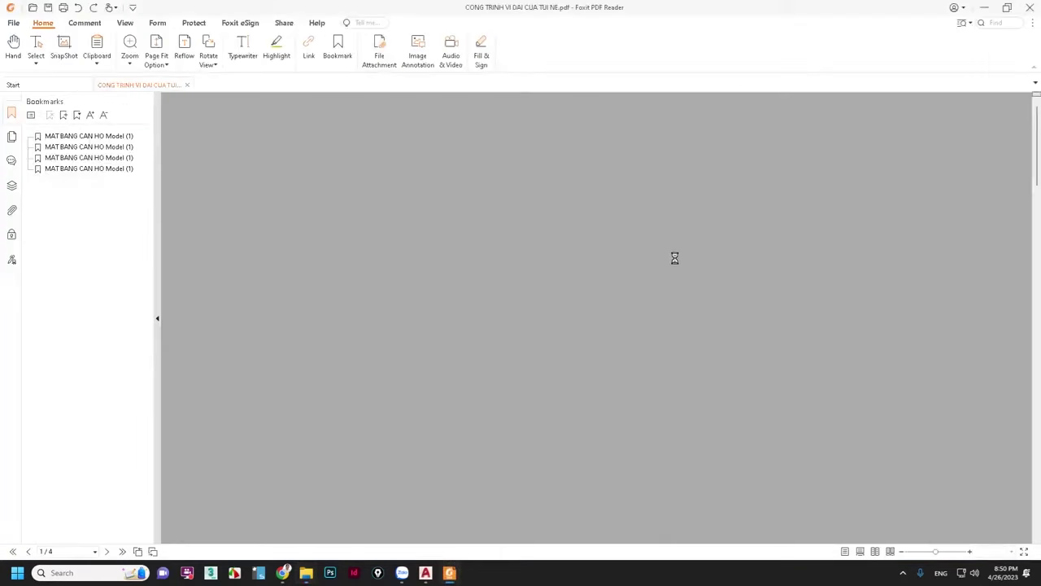
{"action": "scroll", "coordinate": [619, 257], "scroll_direction": "down", "scroll_amount": 1}
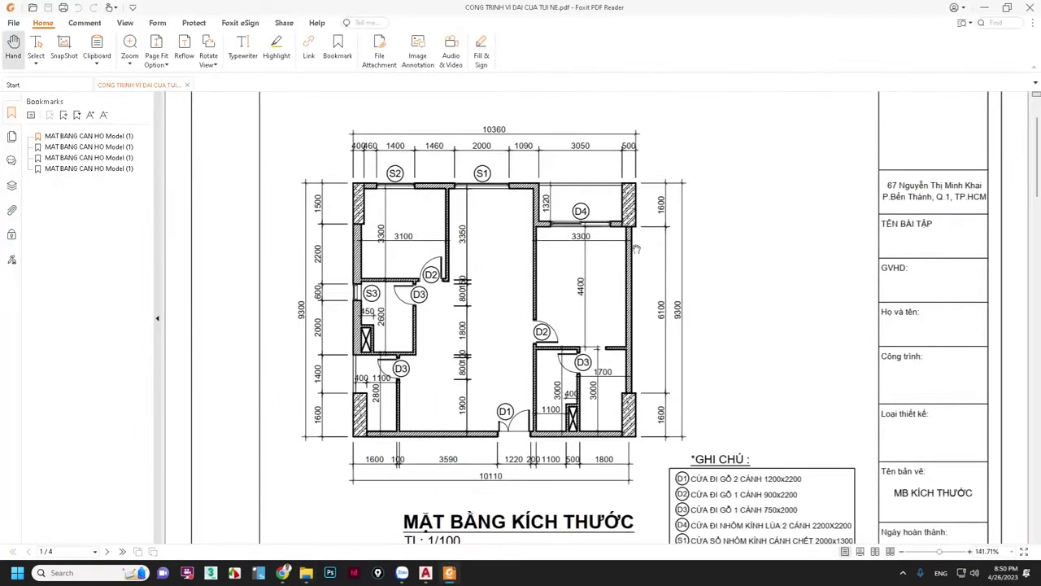
{"action": "scroll", "coordinate": [635, 253], "scroll_direction": "down", "scroll_amount": 2}
{"action": "scroll", "coordinate": [656, 260], "scroll_direction": "down", "scroll_amount": 3}
{"action": "scroll", "coordinate": [656, 261], "scroll_direction": "down", "scroll_amount": 1}
{"action": "scroll", "coordinate": [656, 261], "scroll_direction": "down", "scroll_amount": 3}
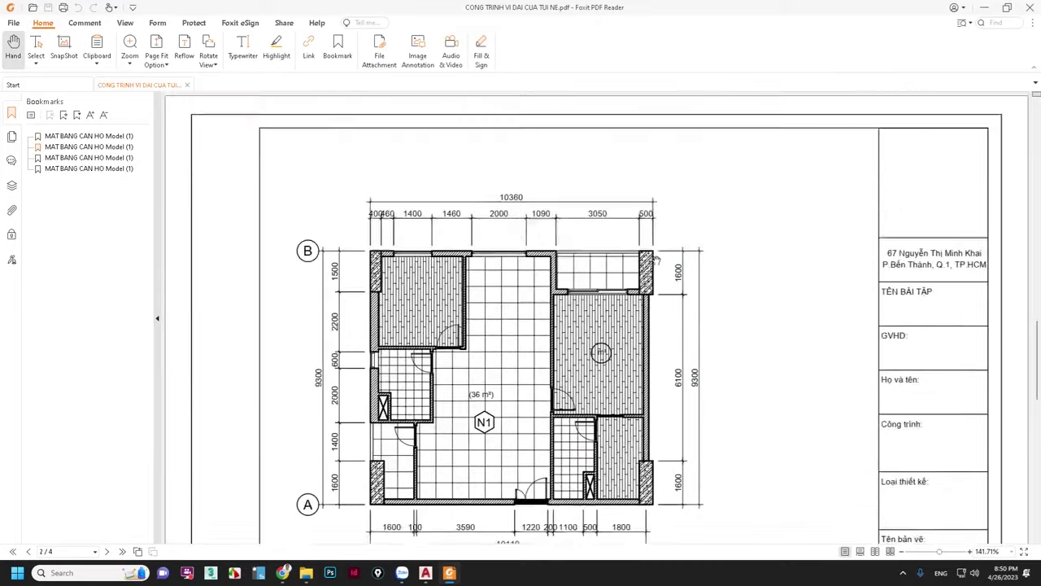
{"action": "scroll", "coordinate": [656, 261], "scroll_direction": "down", "scroll_amount": 2}
{"action": "scroll", "coordinate": [656, 260], "scroll_direction": "down", "scroll_amount": 3}
{"action": "scroll", "coordinate": [656, 261], "scroll_direction": "down", "scroll_amount": 3}
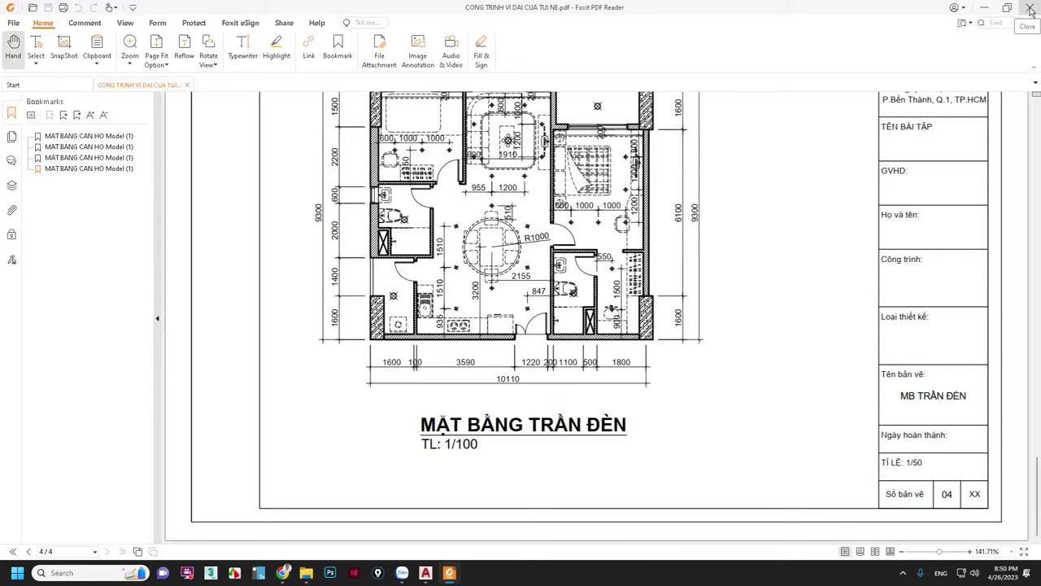
{"action": "left_click", "coordinate": [1031, 8]}
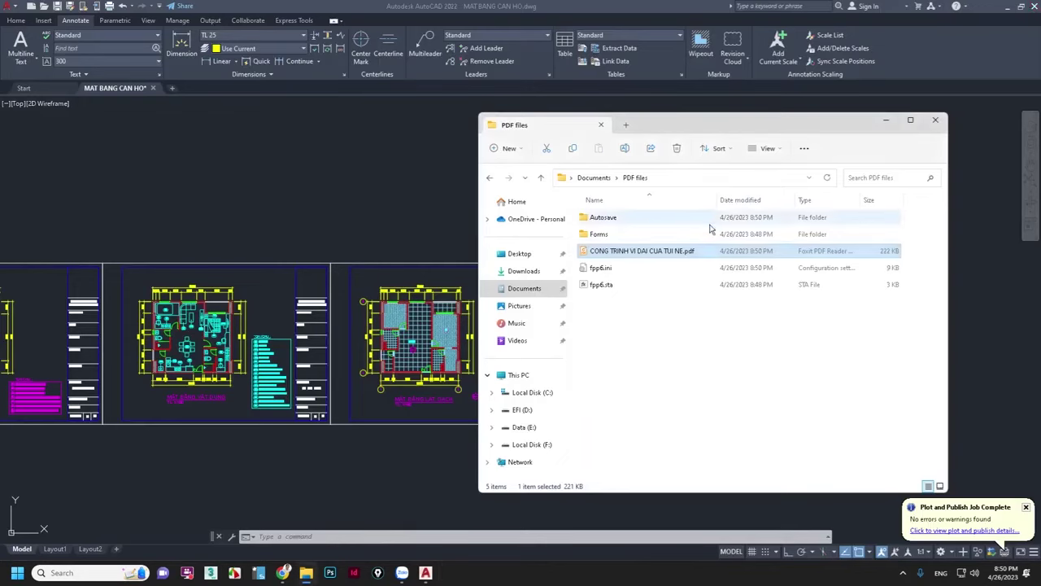
Step: Close the PDF files folder, centre the four frames in AutoCAD, and open File Explorer
{"action": "left_click", "coordinate": [937, 122]}
{"action": "scroll", "coordinate": [418, 355], "scroll_direction": "down", "scroll_amount": 1}
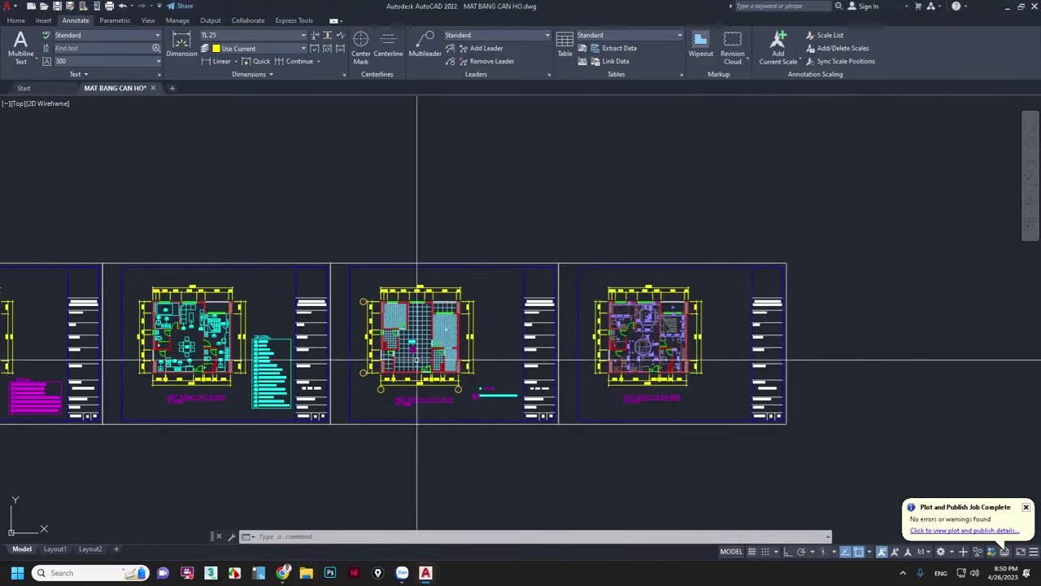
{"action": "scroll", "coordinate": [239, 346], "scroll_direction": "up", "scroll_amount": 1}
{"action": "middle_click_drag", "start_coordinate": [92, 349], "coordinate": [249, 350]}
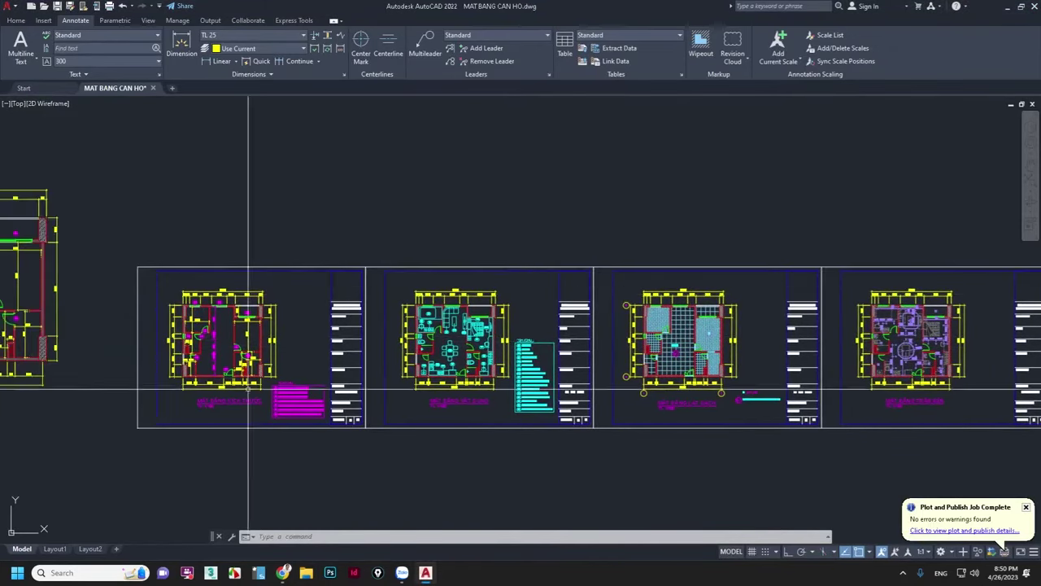
{"action": "middle_click_drag", "start_coordinate": [585, 355], "coordinate": [539, 316]}
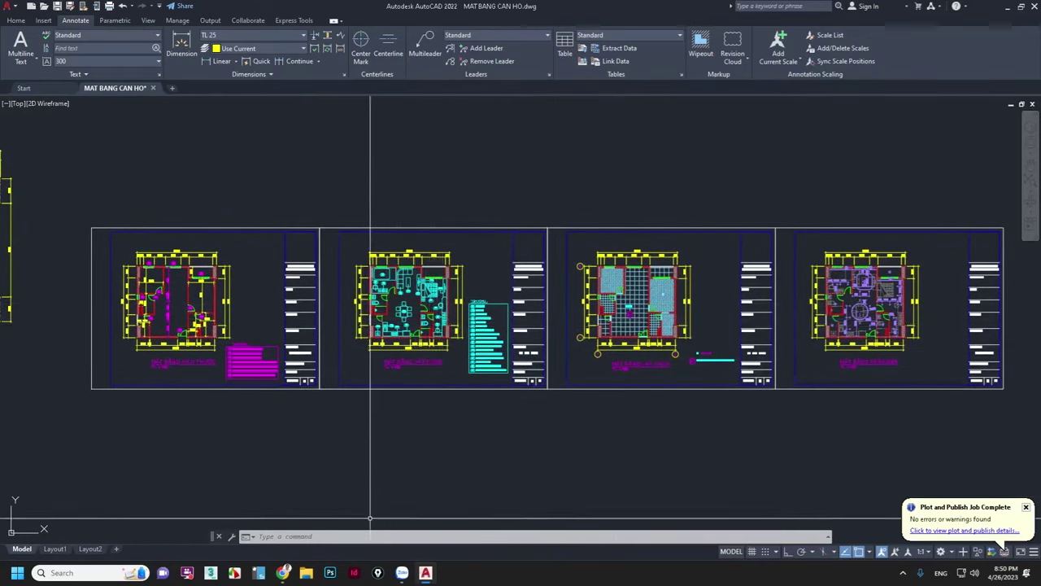
{"action": "left_click", "coordinate": [307, 573]}
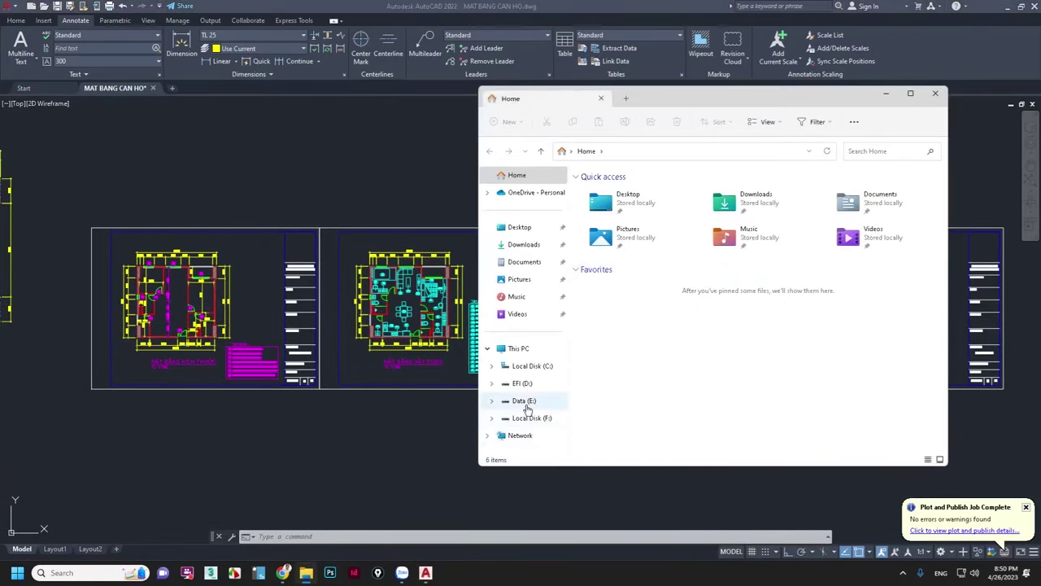
Step: Load TPL-DNM - intudong.VLX from E:\3D005\CAD\Lisp in tu dong tren model into AutoCAD
{"action": "left_click", "coordinate": [524, 402]}
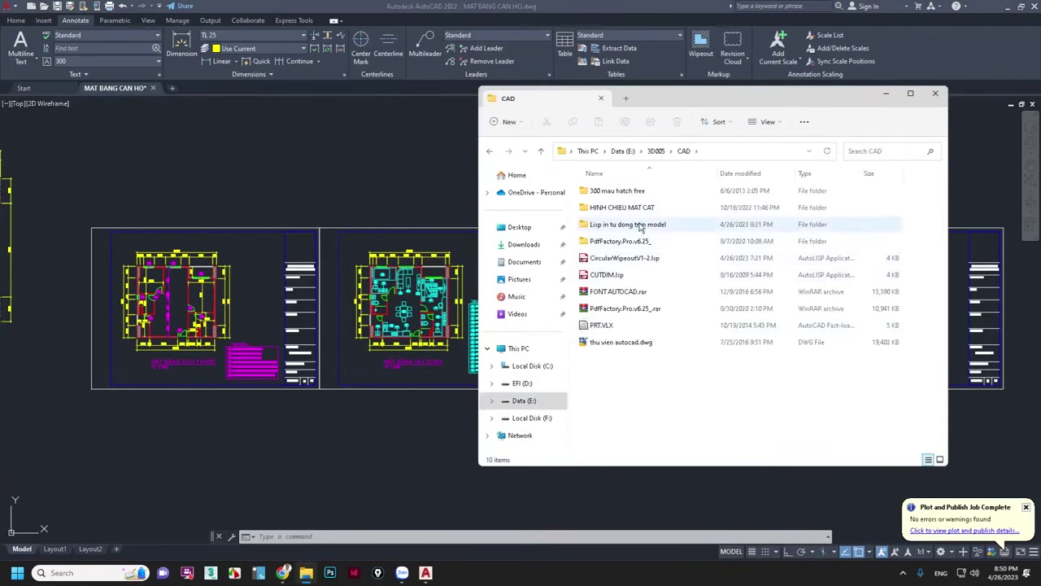
{"action": "double_click", "coordinate": [640, 224]}
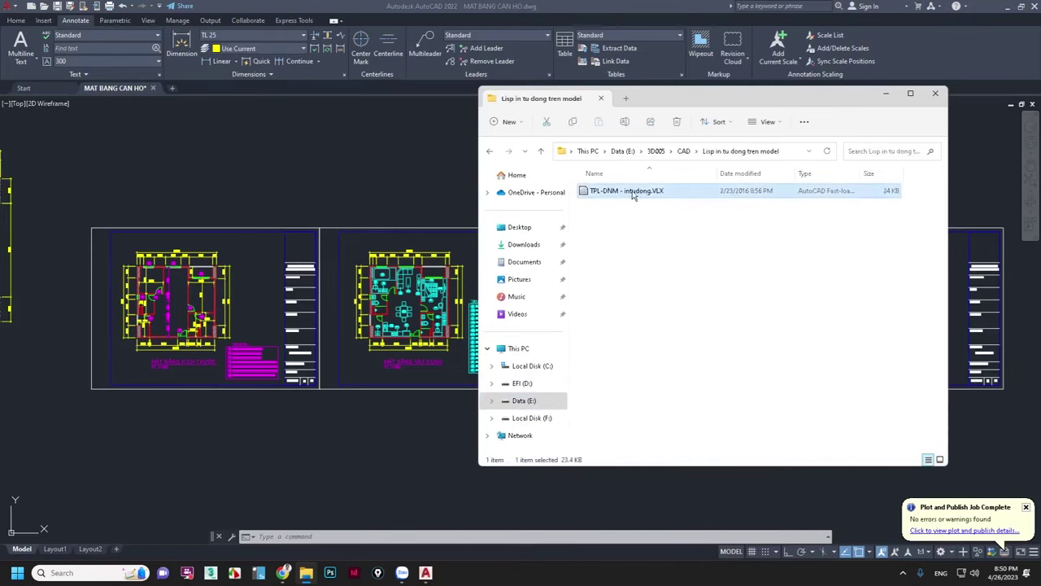
{"action": "left_click_drag", "start_coordinate": [360, 477], "coordinate": [360, 478]}
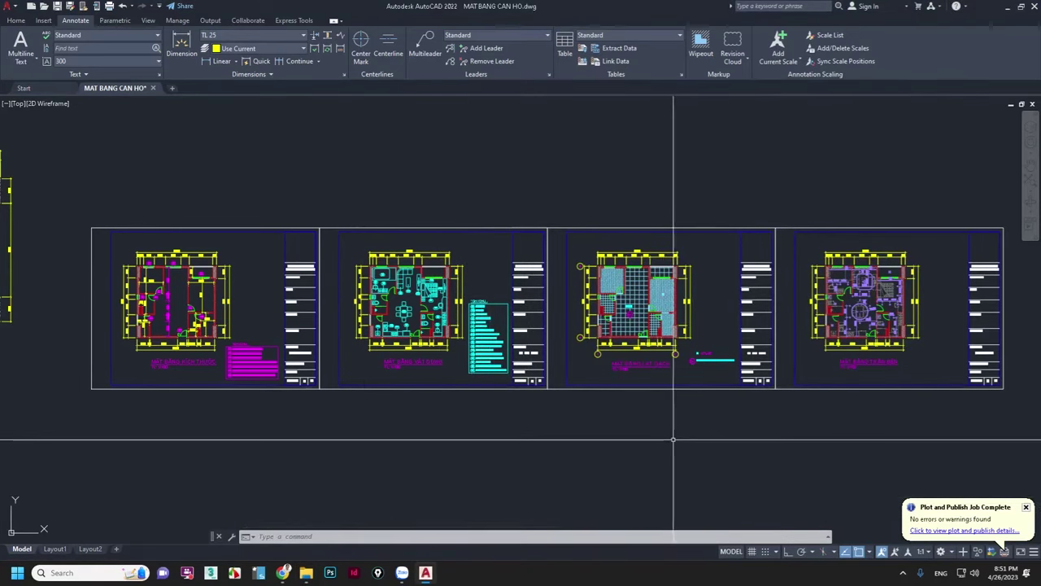
Step: Run TPL, set pdfFactory Pro and A4 in TPL-IN-MP, and start picking the title block
{"action": "type", "text": "TPL"}
{"action": "key", "text": "Return"}
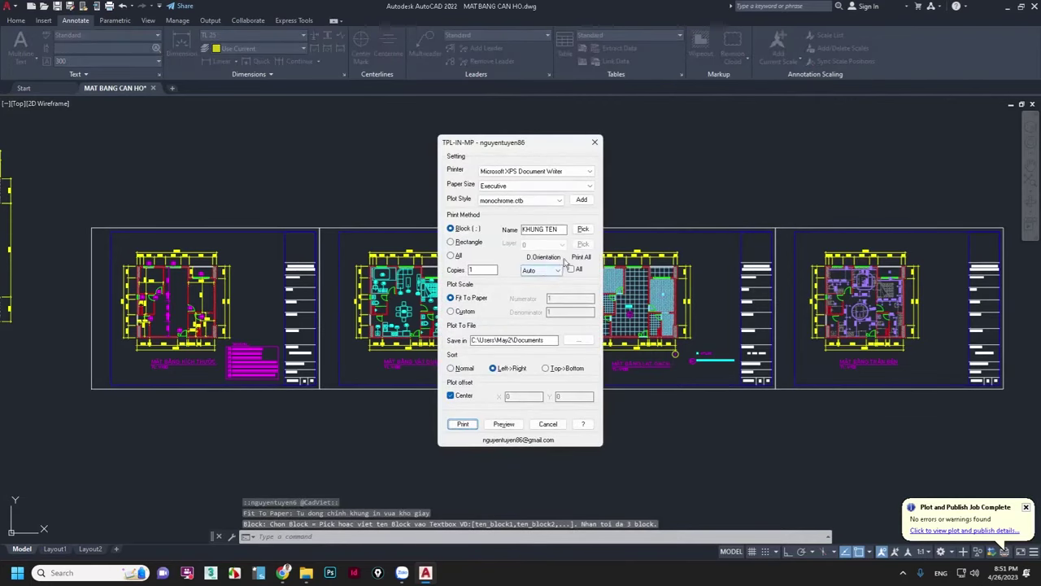
{"action": "left_click", "coordinate": [589, 172]}
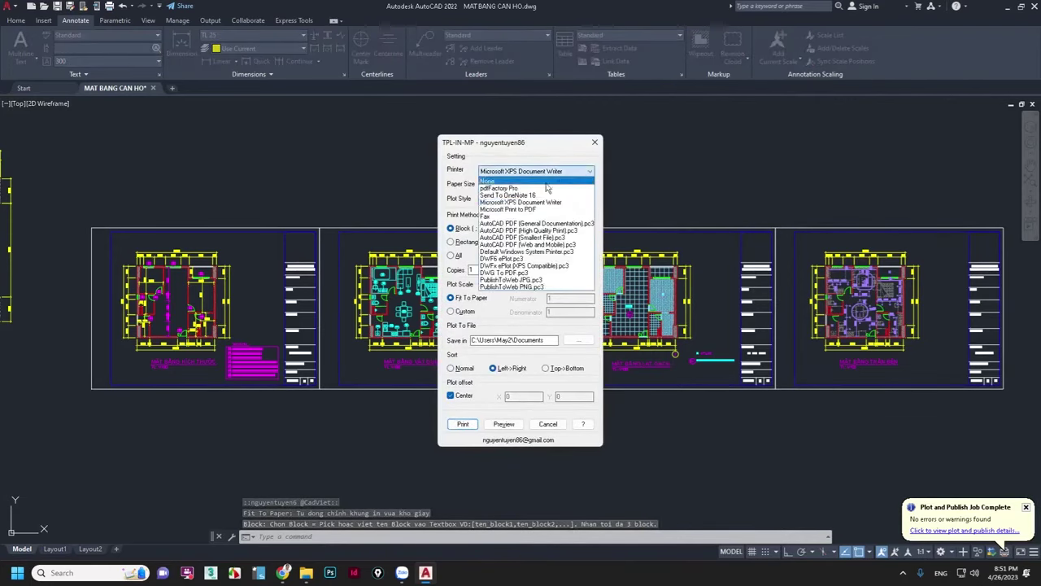
{"action": "left_click", "coordinate": [509, 188]}
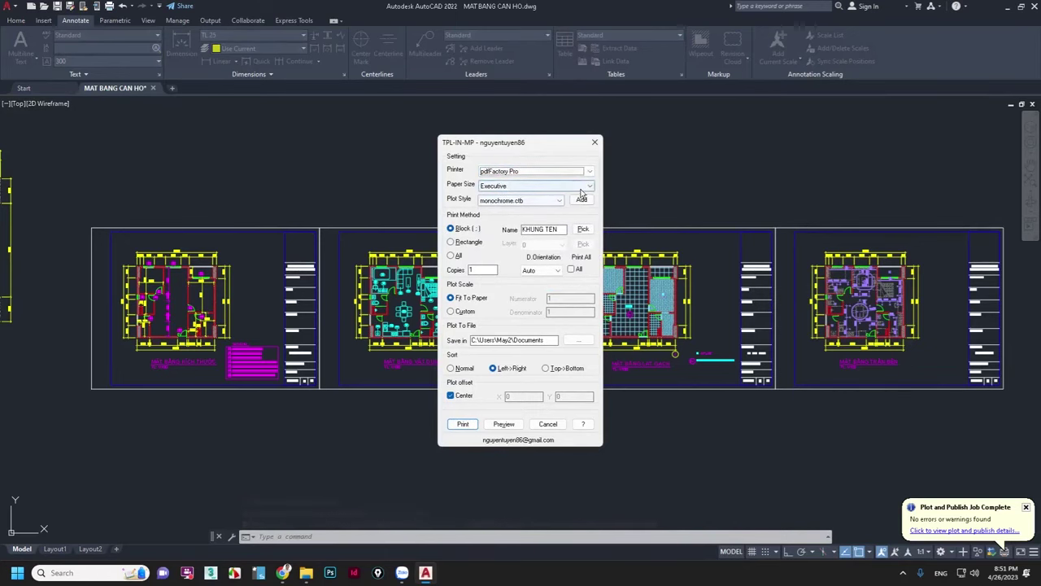
{"action": "left_click", "coordinate": [525, 186]}
{"action": "left_click", "coordinate": [497, 210]}
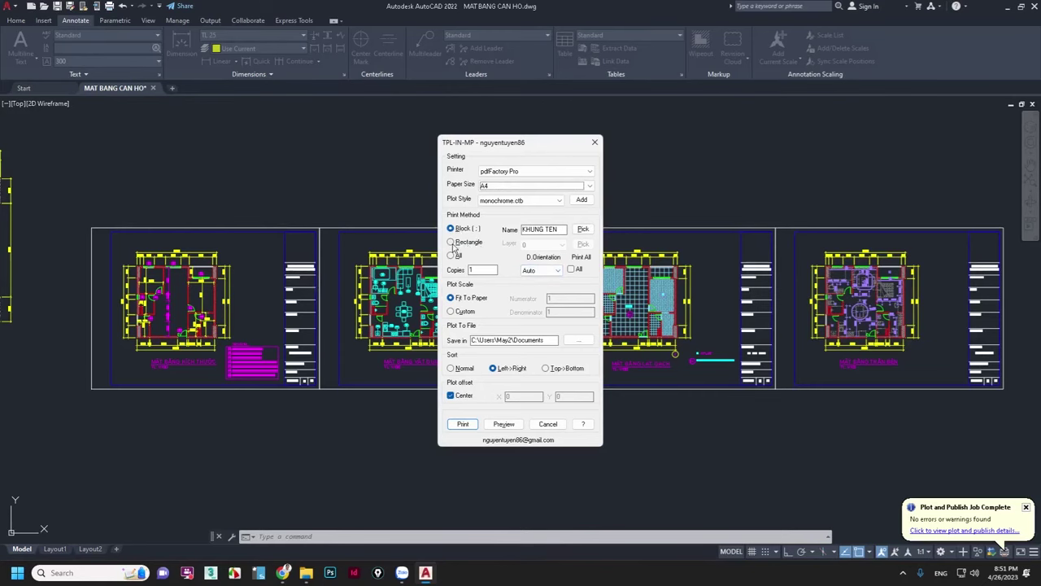
{"action": "left_click", "coordinate": [583, 230]}
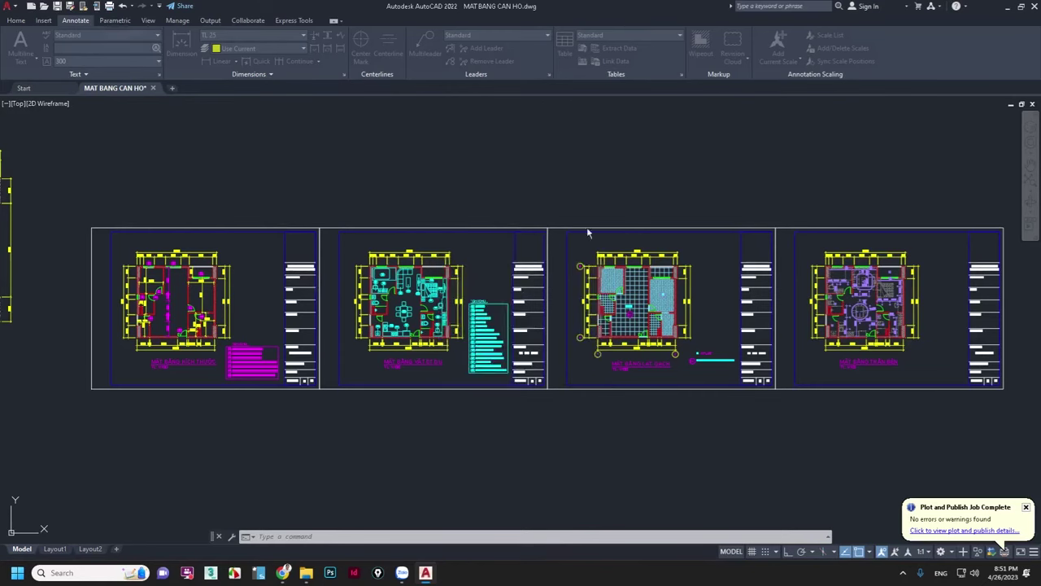
Step: Pick the KHUNG TEN title block and print all four floor-plan frames, left to right, to pdfFactory
{"action": "left_click", "coordinate": [294, 229]}
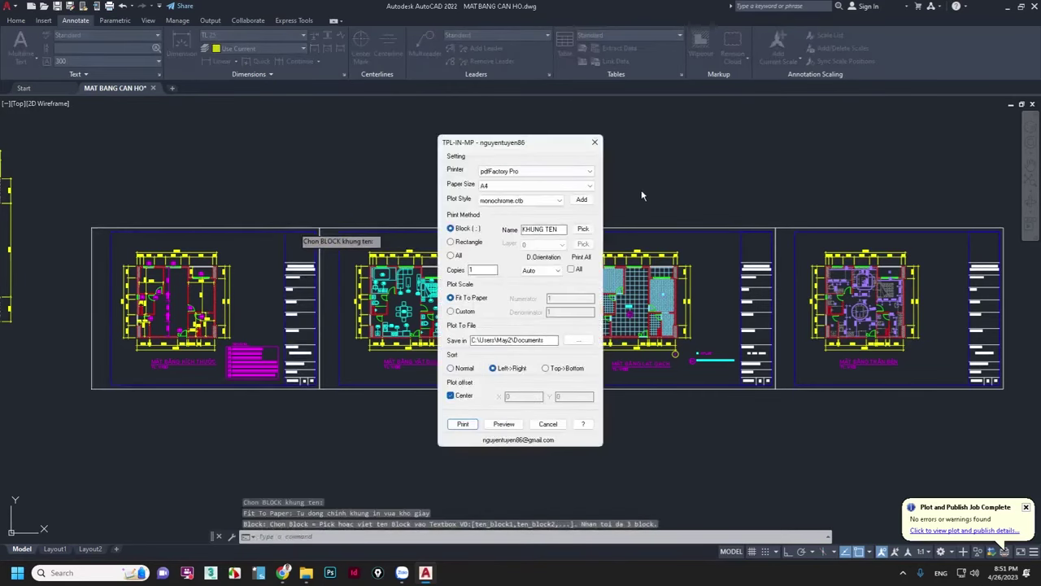
{"action": "left_click", "coordinate": [463, 424]}
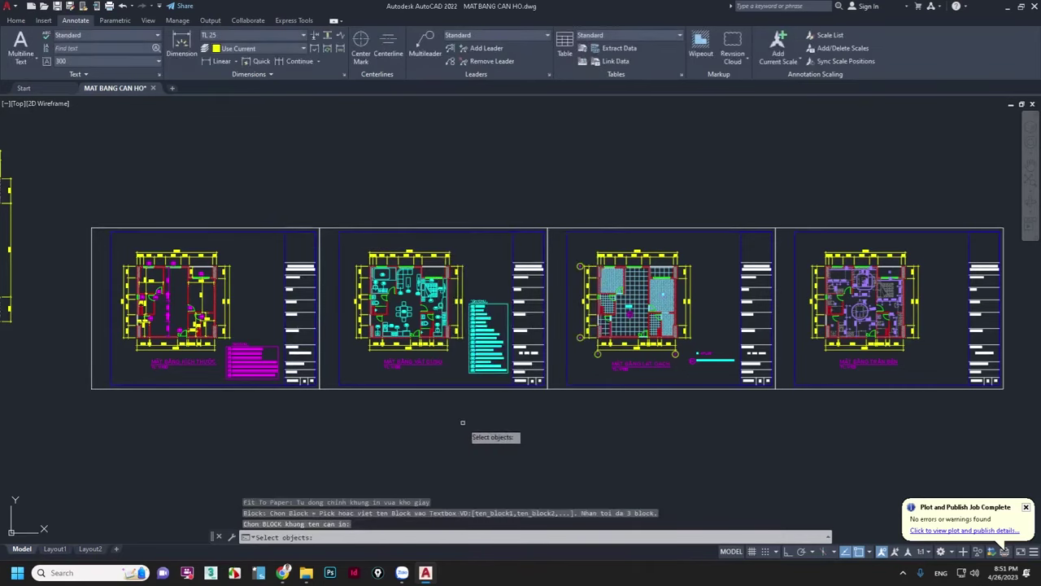
{"action": "left_click", "coordinate": [269, 228]}
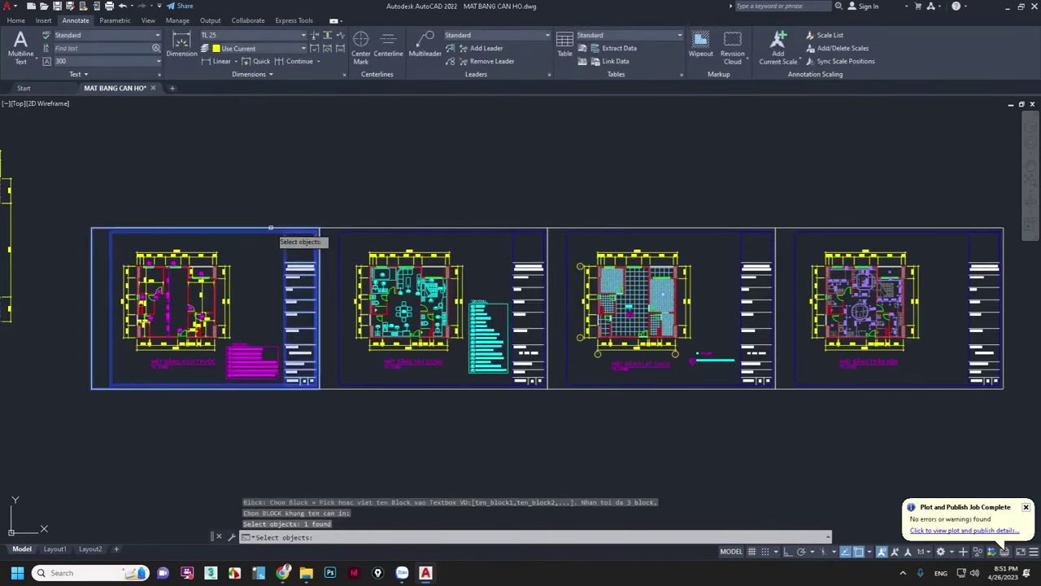
{"action": "left_click", "coordinate": [398, 228]}
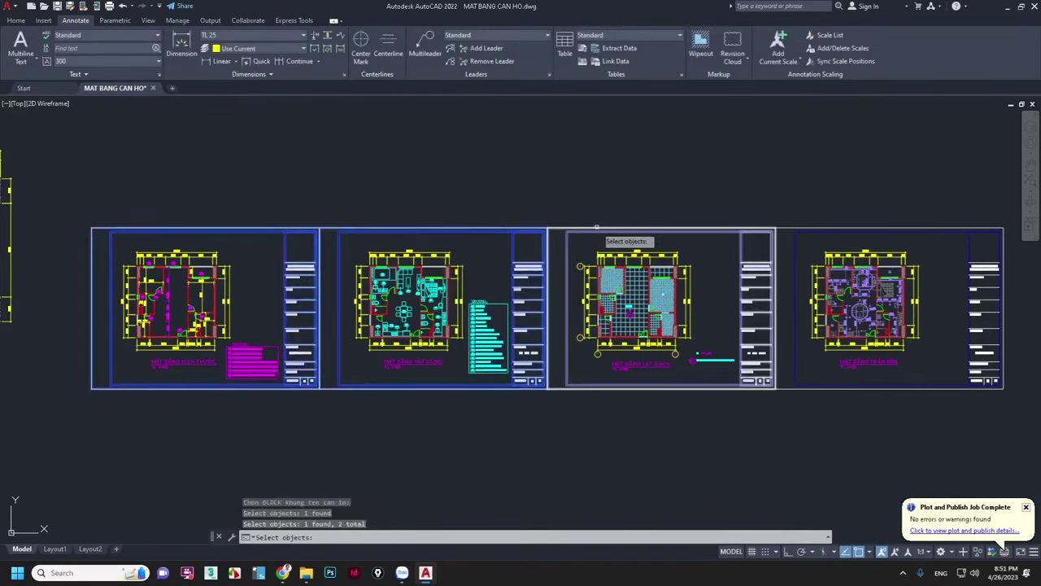
{"action": "left_click", "coordinate": [594, 228]}
{"action": "left_click", "coordinate": [816, 228]}
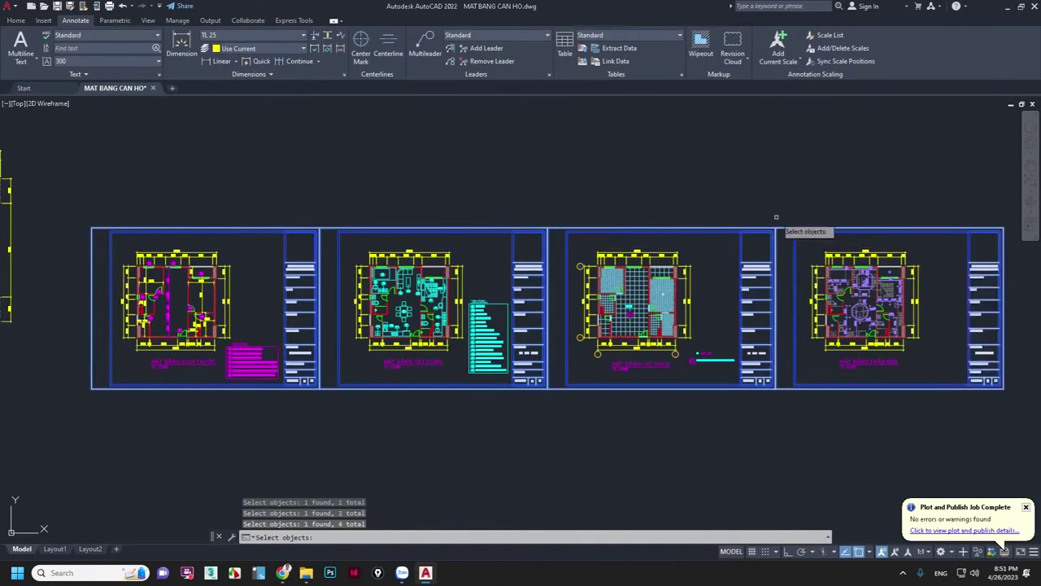
{"action": "key", "text": "Return"}
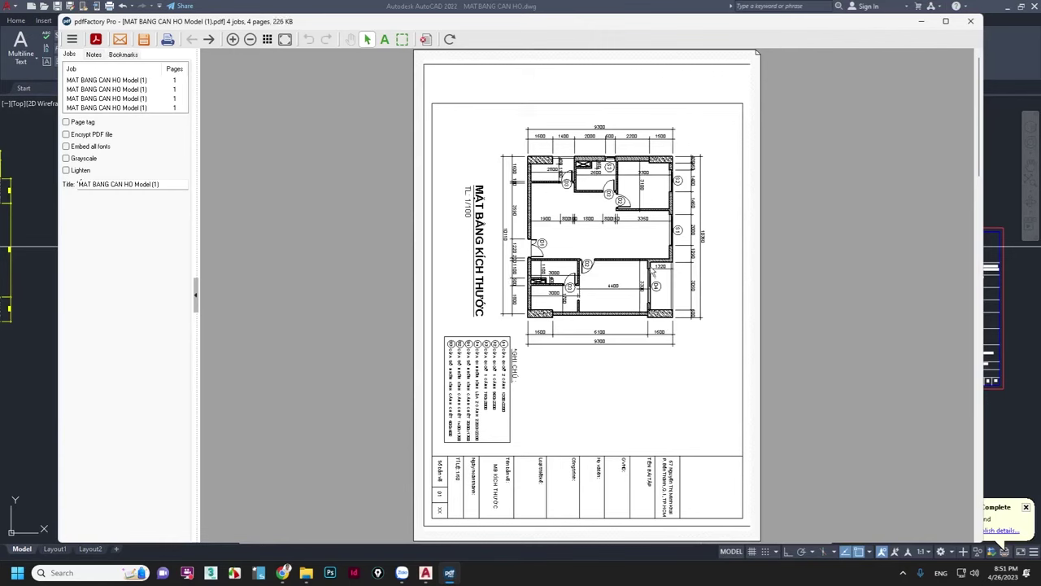
Step: Rotate the plan page three quarter turns so it reads upright in landscape
{"action": "scroll", "coordinate": [643, 326], "scroll_direction": "down", "scroll_amount": 3}
{"action": "scroll", "coordinate": [637, 244], "scroll_direction": "up", "scroll_amount": 3}
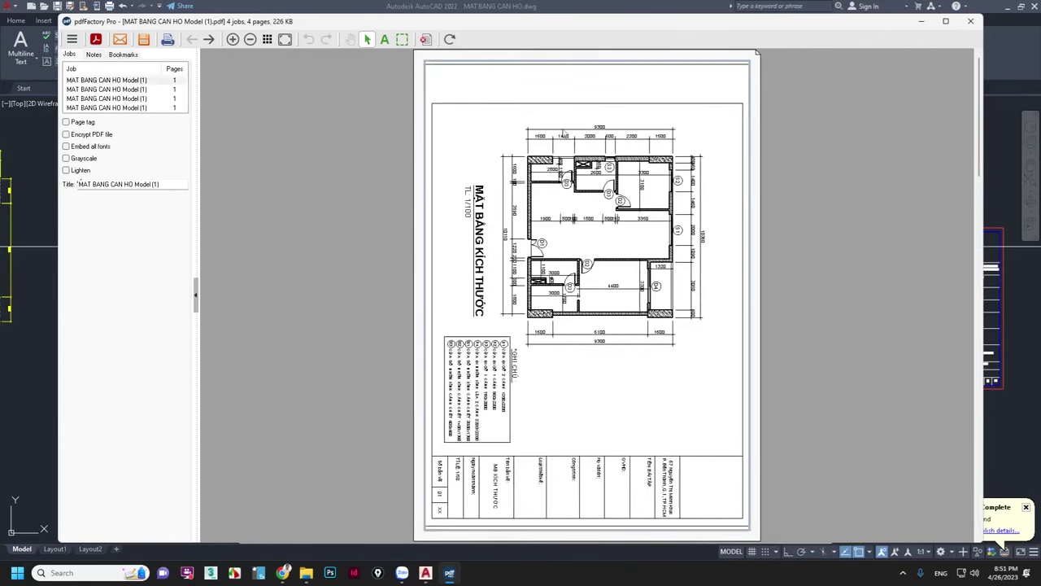
{"action": "left_click", "coordinate": [449, 40]}
{"action": "left_click", "coordinate": [449, 40]}
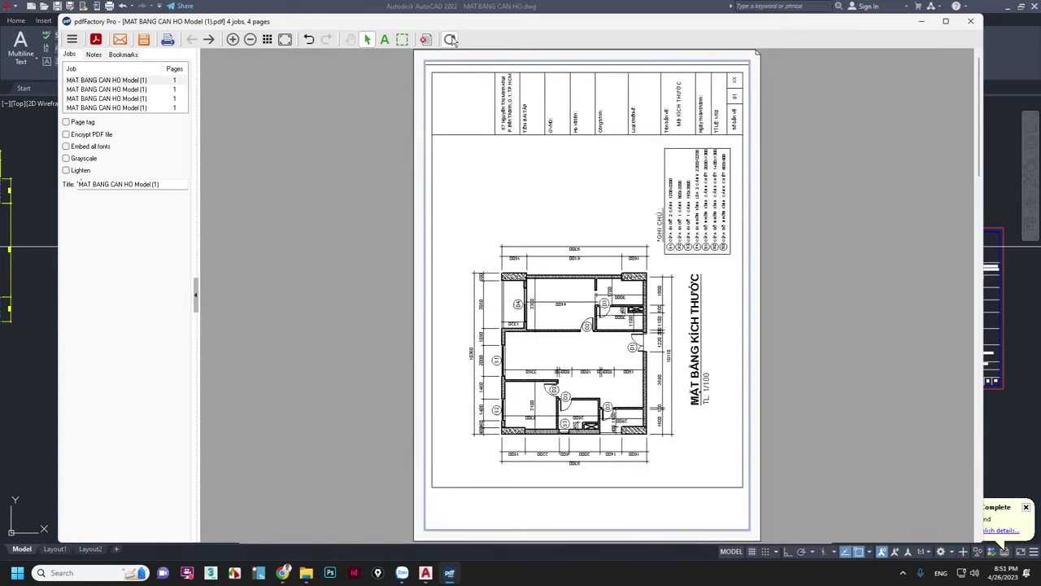
{"action": "left_click", "coordinate": [449, 40]}
Step: Save the PDF as MAT BANG CAN HO Model (1).pdf in PDF files and close pdfFactory Pro
{"action": "left_click", "coordinate": [143, 39]}
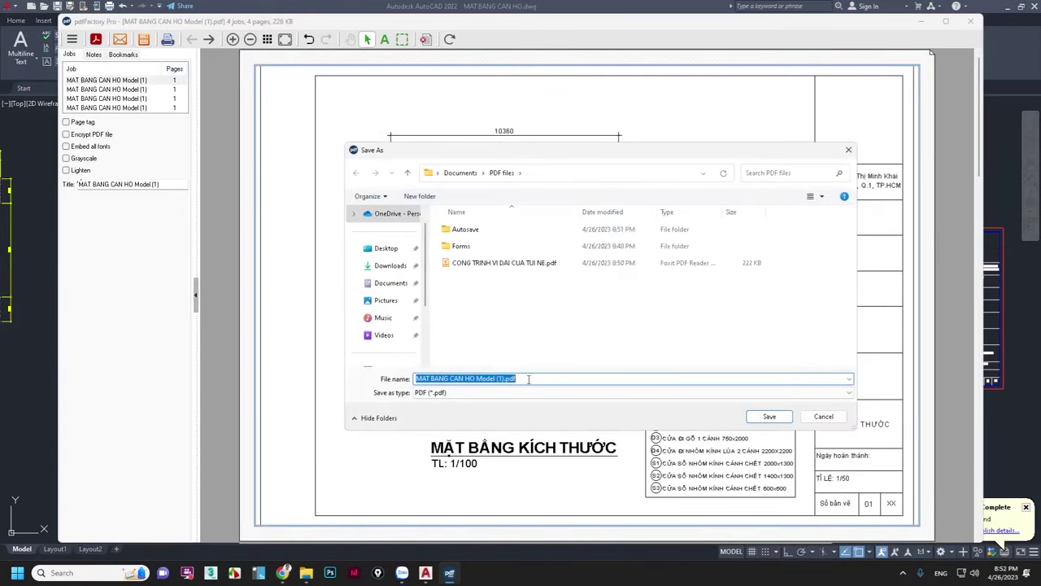
{"action": "left_click", "coordinate": [777, 418]}
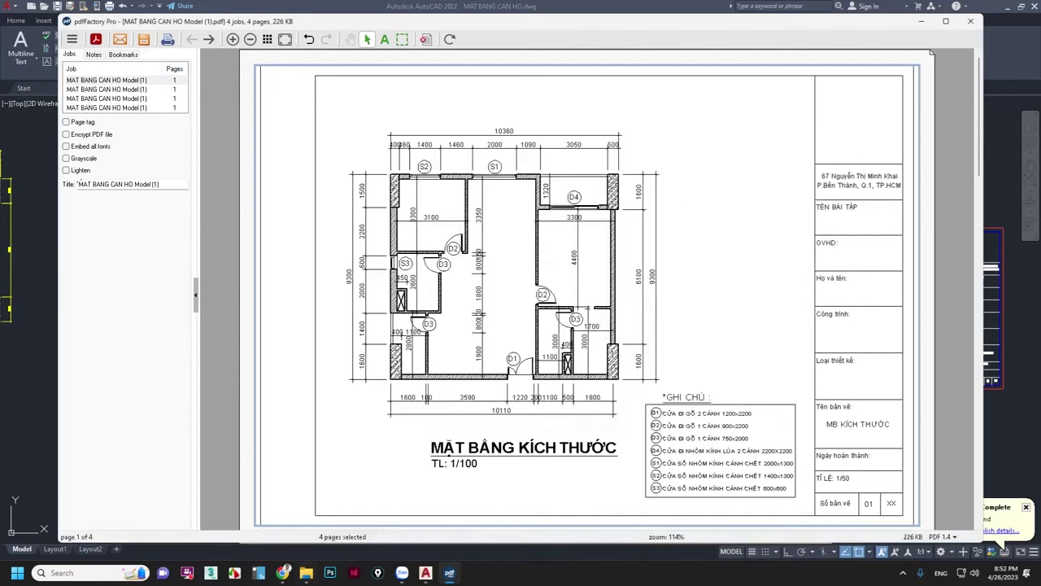
{"action": "left_click", "coordinate": [970, 20]}
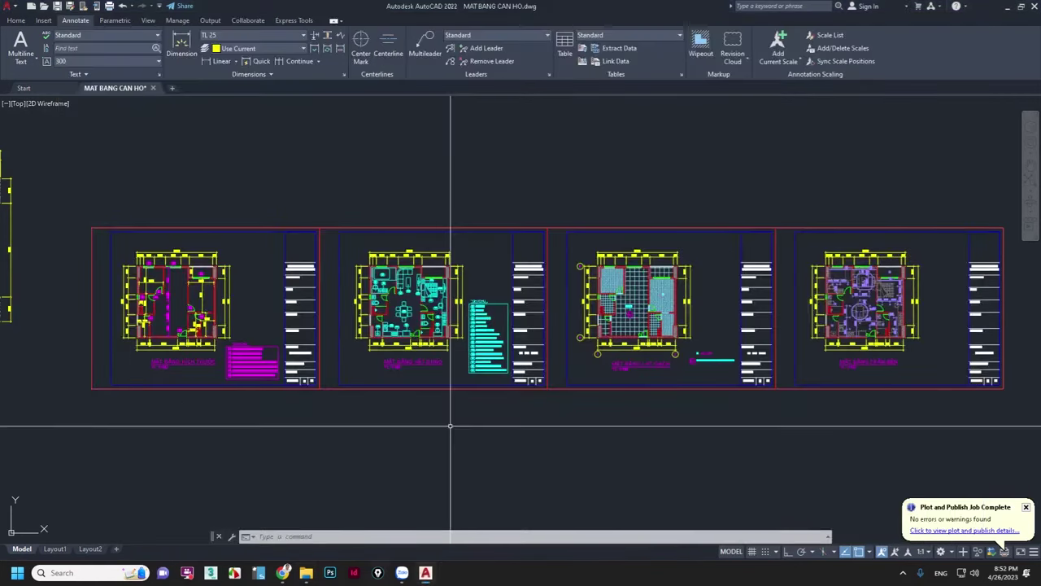
Step: Open MAT BANG CAN HO Model (1).pdf from Documents > PDF files in Foxit and scroll its pages
{"action": "left_click", "coordinate": [305, 574]}
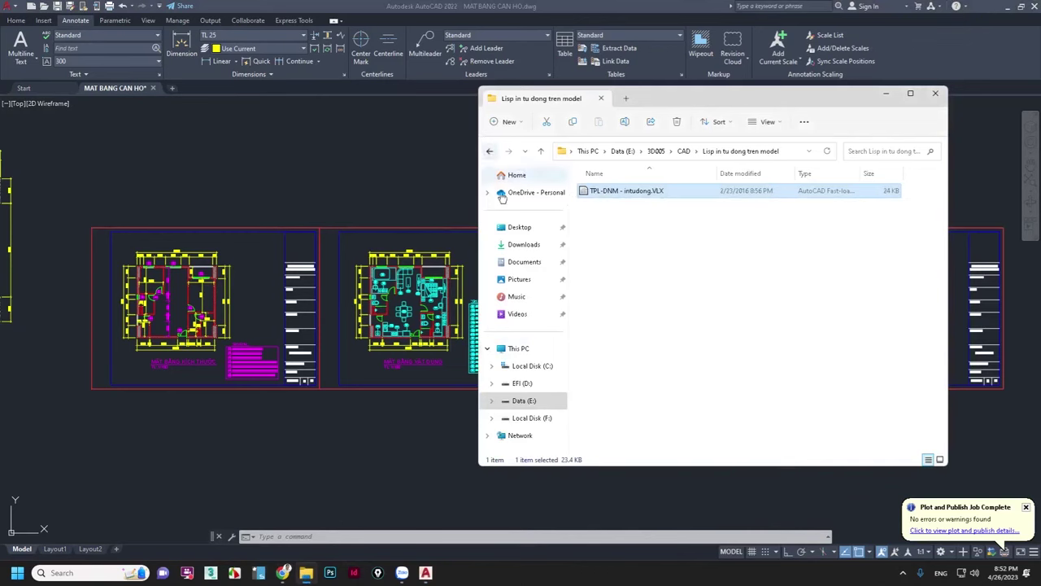
{"action": "left_click", "coordinate": [524, 261]}
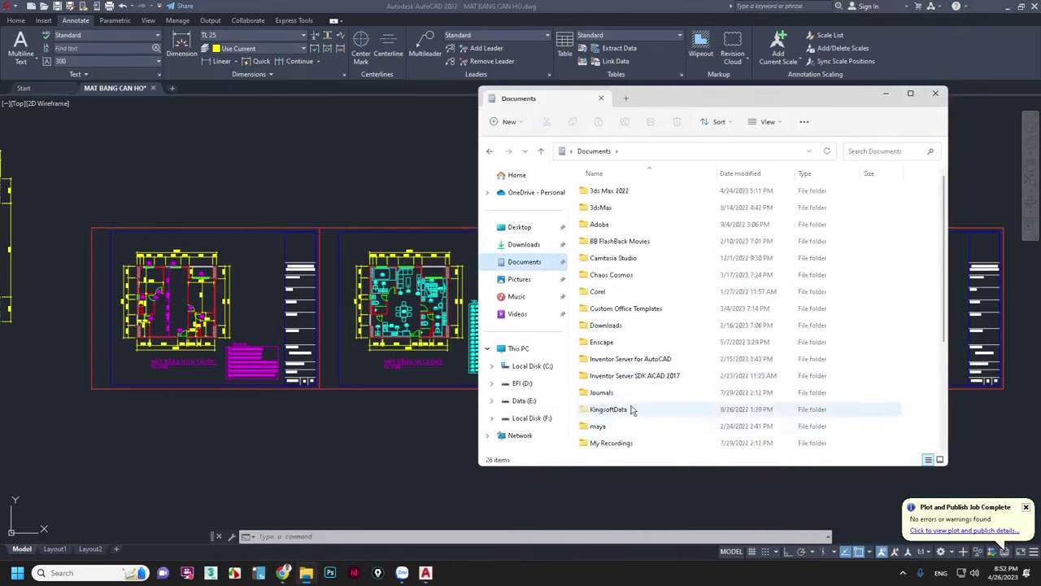
{"action": "scroll", "coordinate": [608, 405], "scroll_direction": "down", "scroll_amount": 2}
{"action": "double_click", "coordinate": [603, 363]}
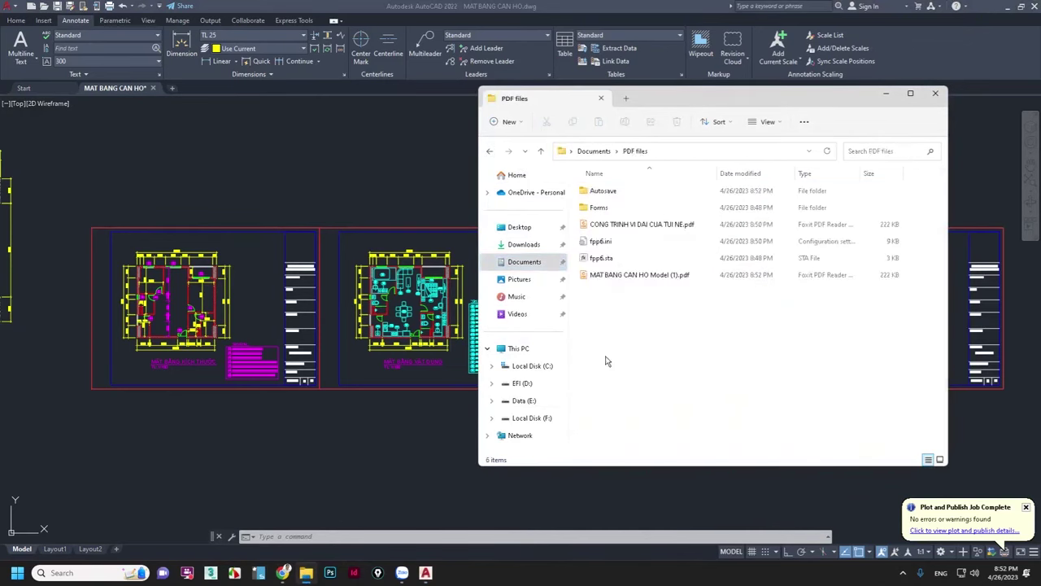
{"action": "double_click", "coordinate": [643, 275]}
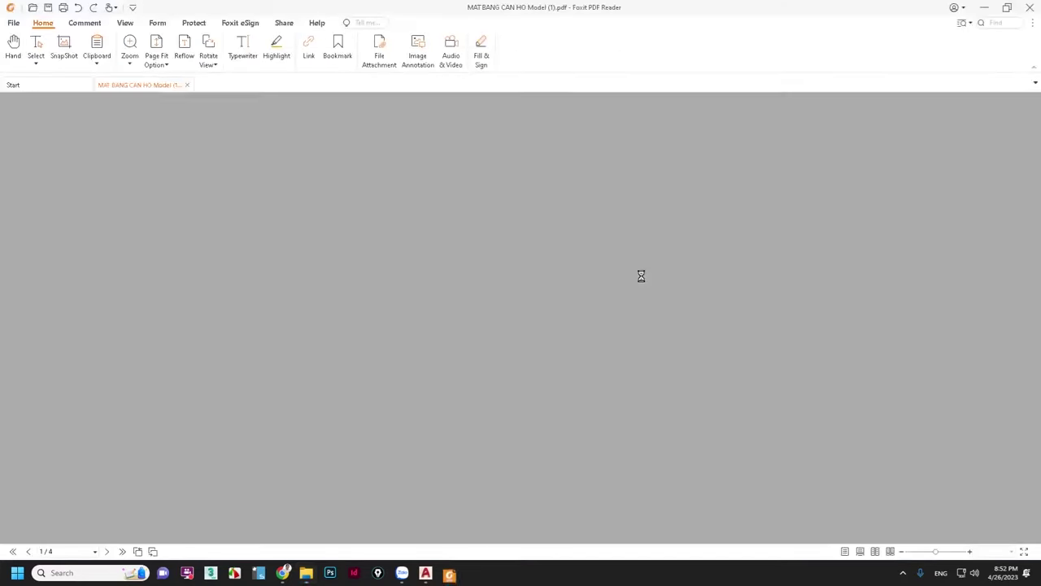
{"action": "scroll", "coordinate": [646, 279], "scroll_direction": "down", "scroll_amount": 5}
{"action": "scroll", "coordinate": [682, 278], "scroll_direction": "down", "scroll_amount": 5}
{"action": "scroll", "coordinate": [684, 275], "scroll_direction": "down", "scroll_amount": 5}
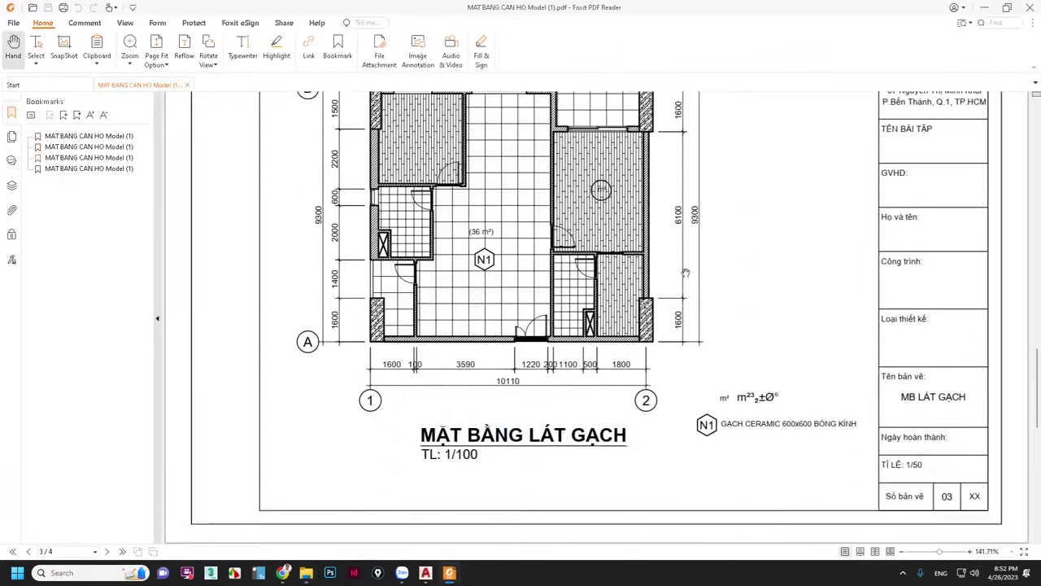